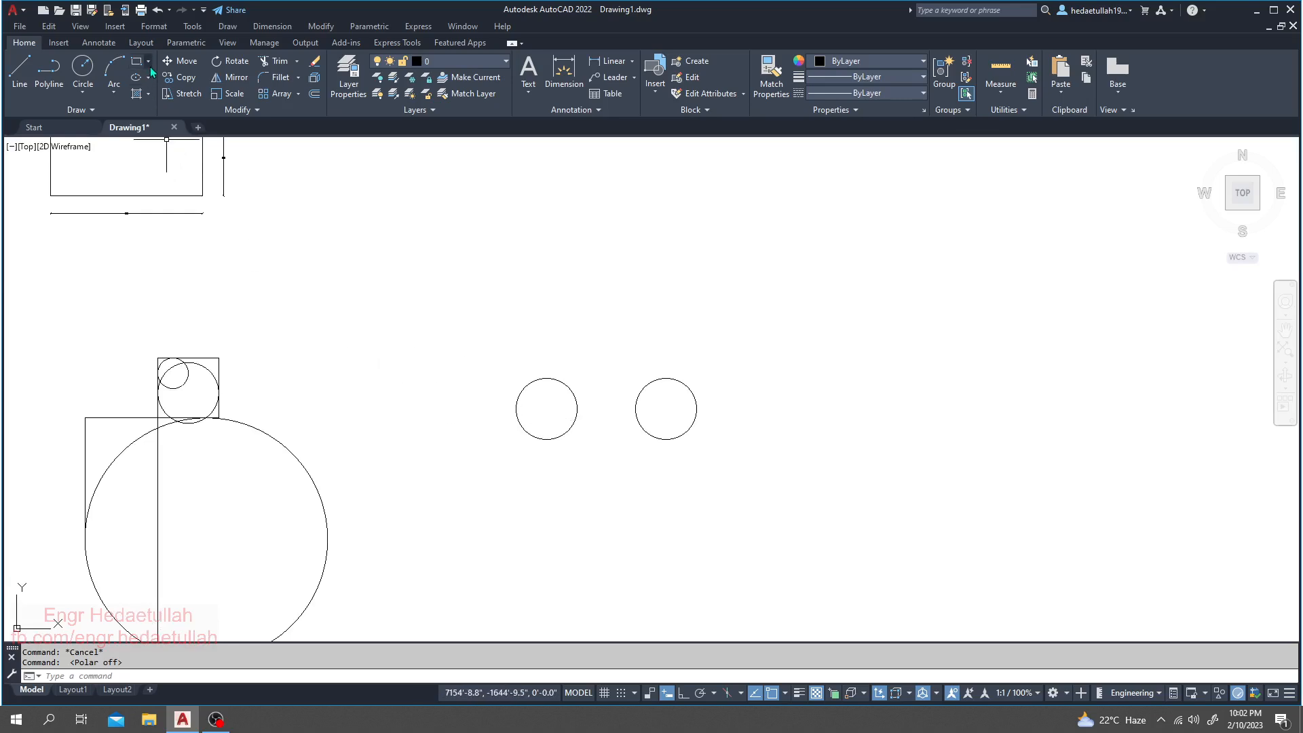
{"action": "middle_click_drag", "start_coordinate": [576, 347], "coordinate": [571, 346]}
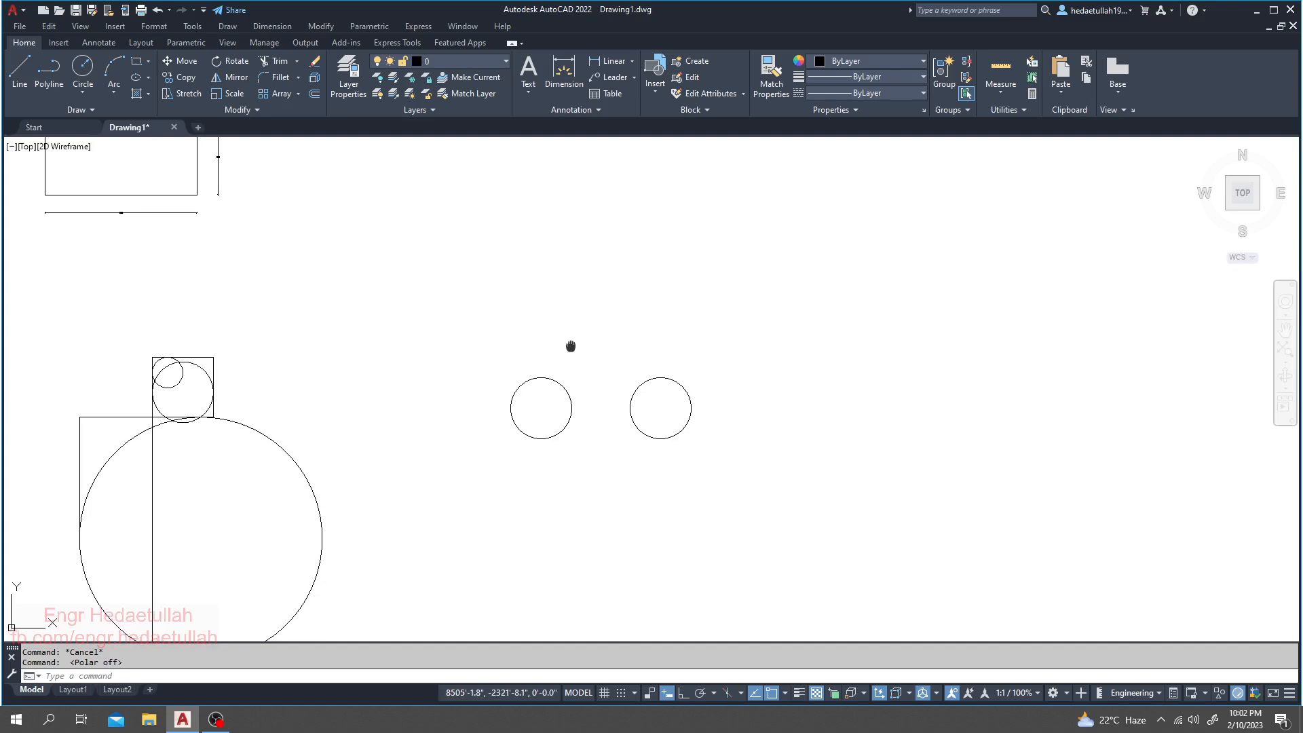
{"action": "left_click", "coordinate": [148, 62]}
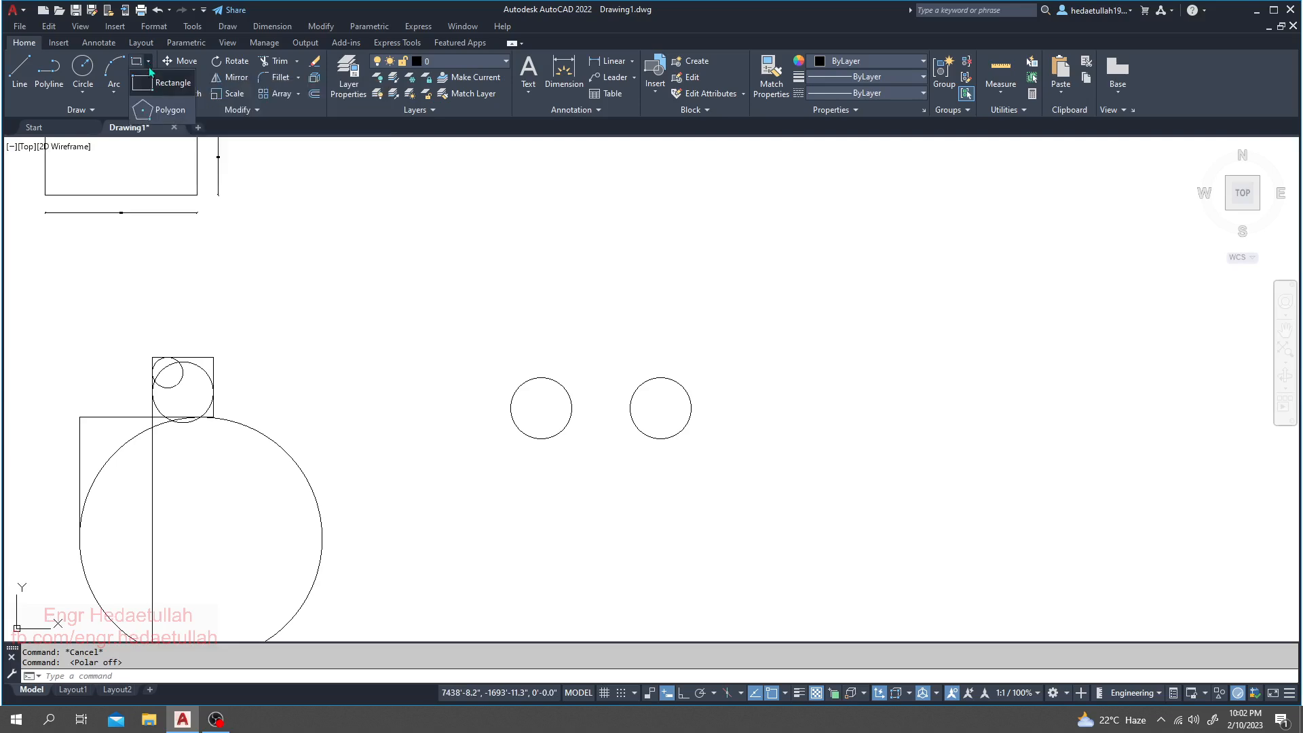
{"action": "left_click", "coordinate": [172, 115]}
{"action": "middle_click_drag", "start_coordinate": [430, 315], "coordinate": [404, 265]}
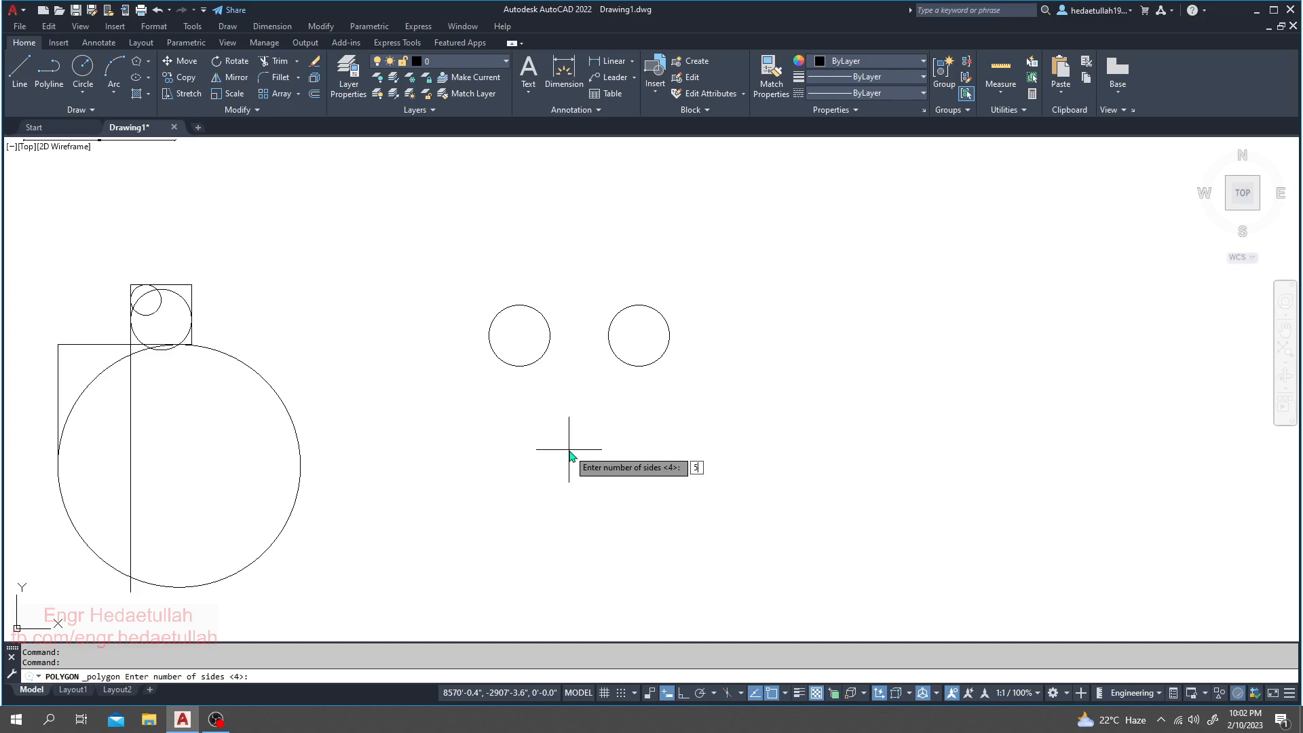
{"action": "key", "text": "Return"}
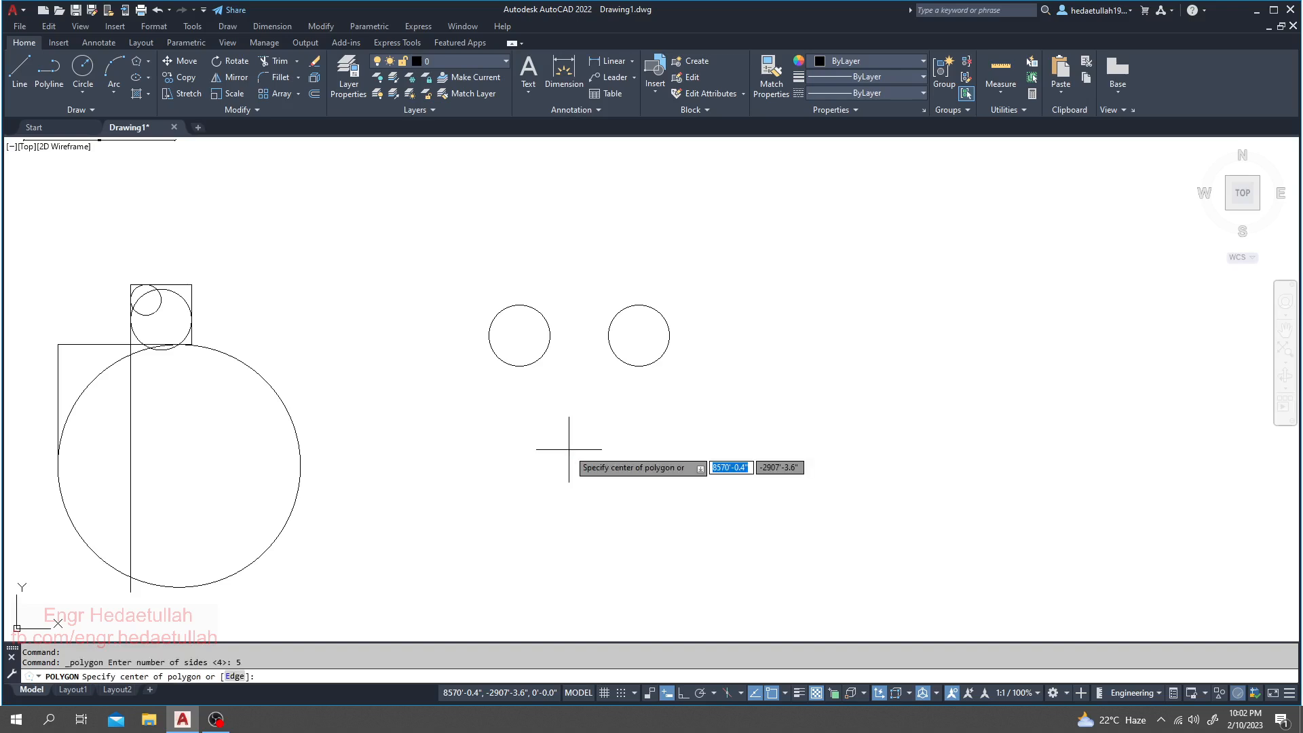
{"action": "middle_click_drag", "start_coordinate": [596, 450], "coordinate": [582, 392]}
{"action": "left_click", "coordinate": [541, 425]}
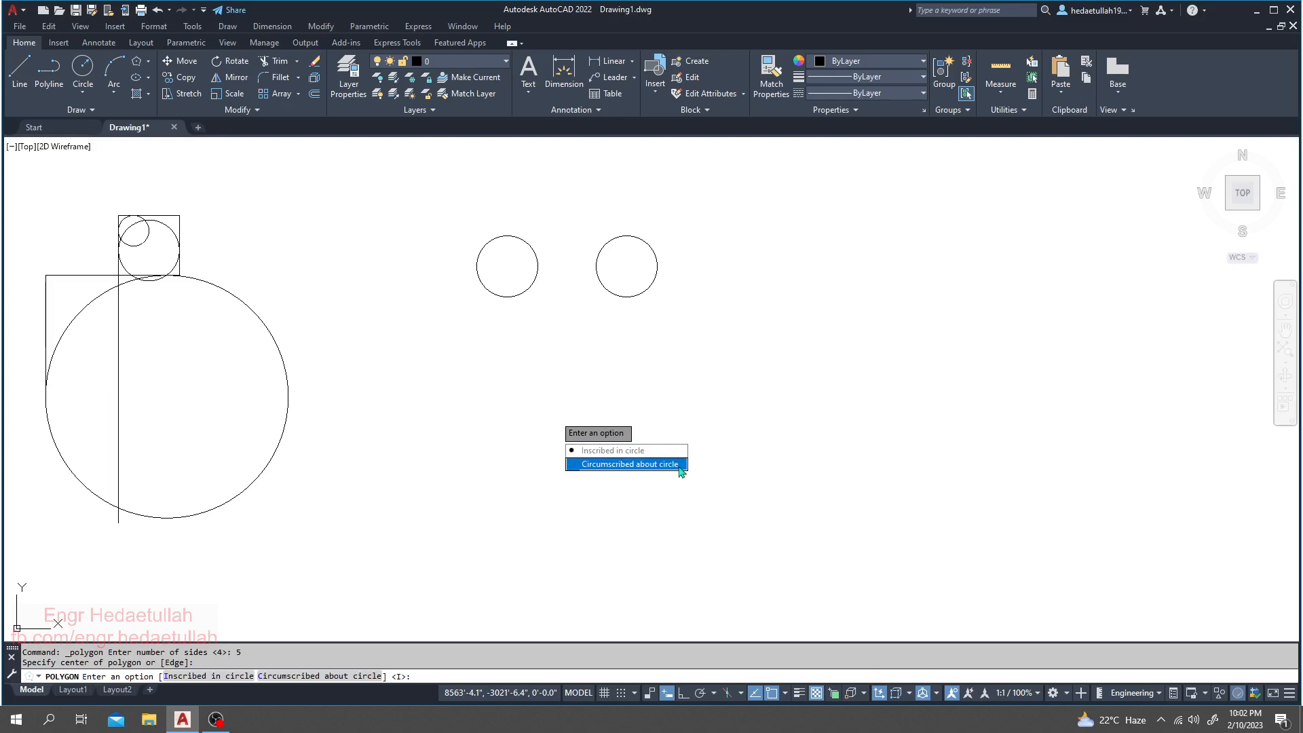
{"action": "left_click", "coordinate": [612, 451]}
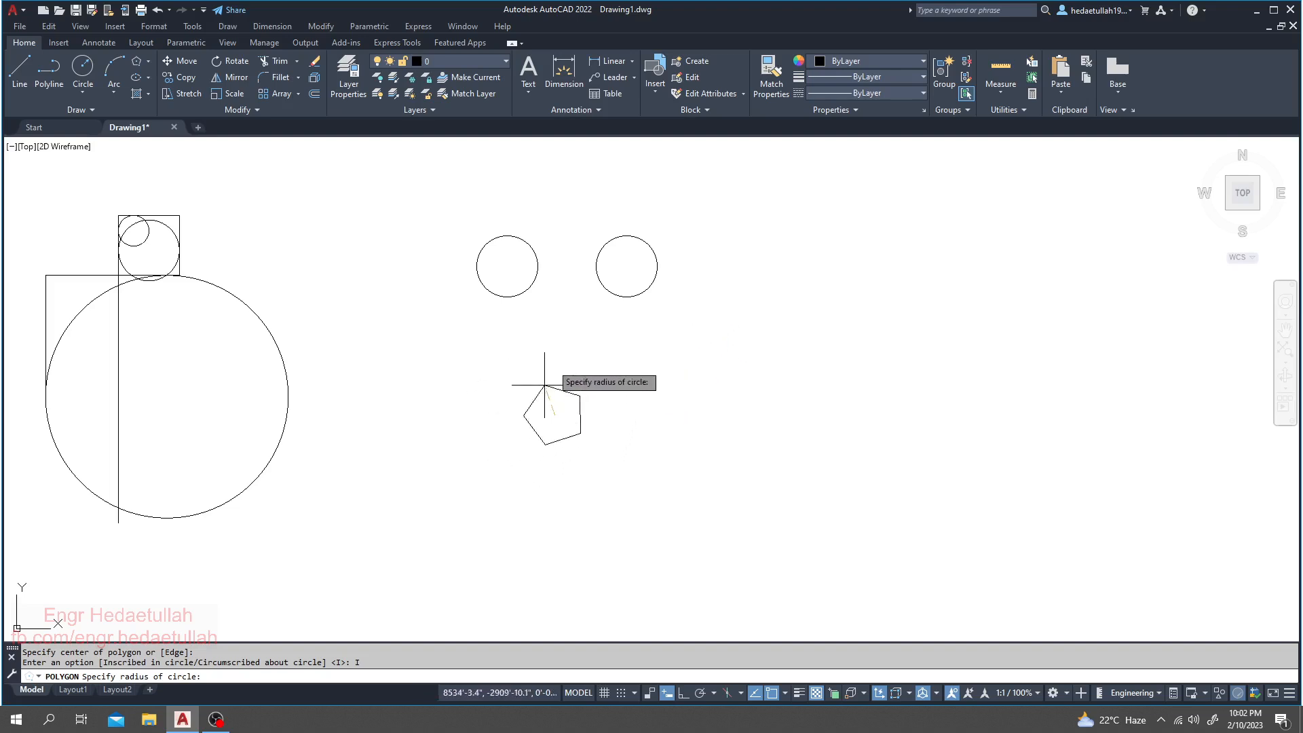
{"action": "key", "text": "Escape"}
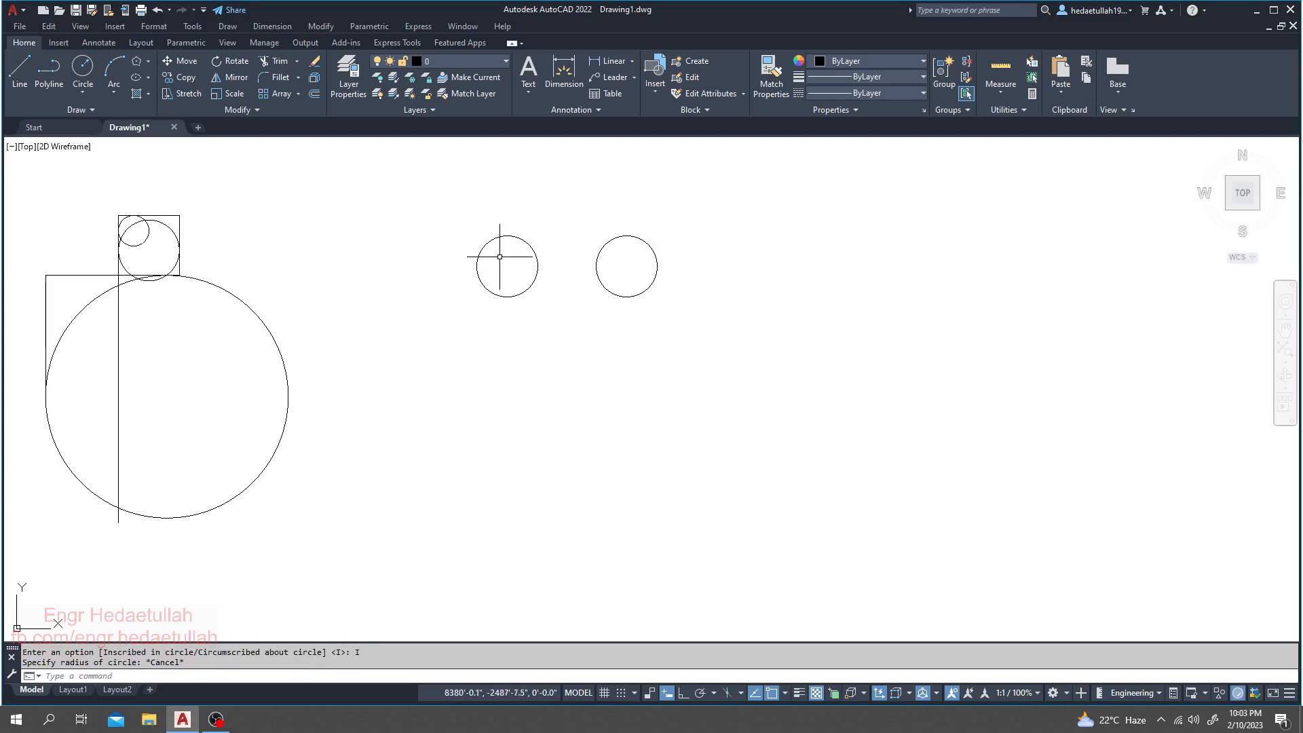
Step: Draw a 5-sided polygon inscribed in the left circle, centred on it, with a vertex at the circle's lowest point
{"action": "middle_click_drag", "start_coordinate": [507, 362], "coordinate": [512, 379]}
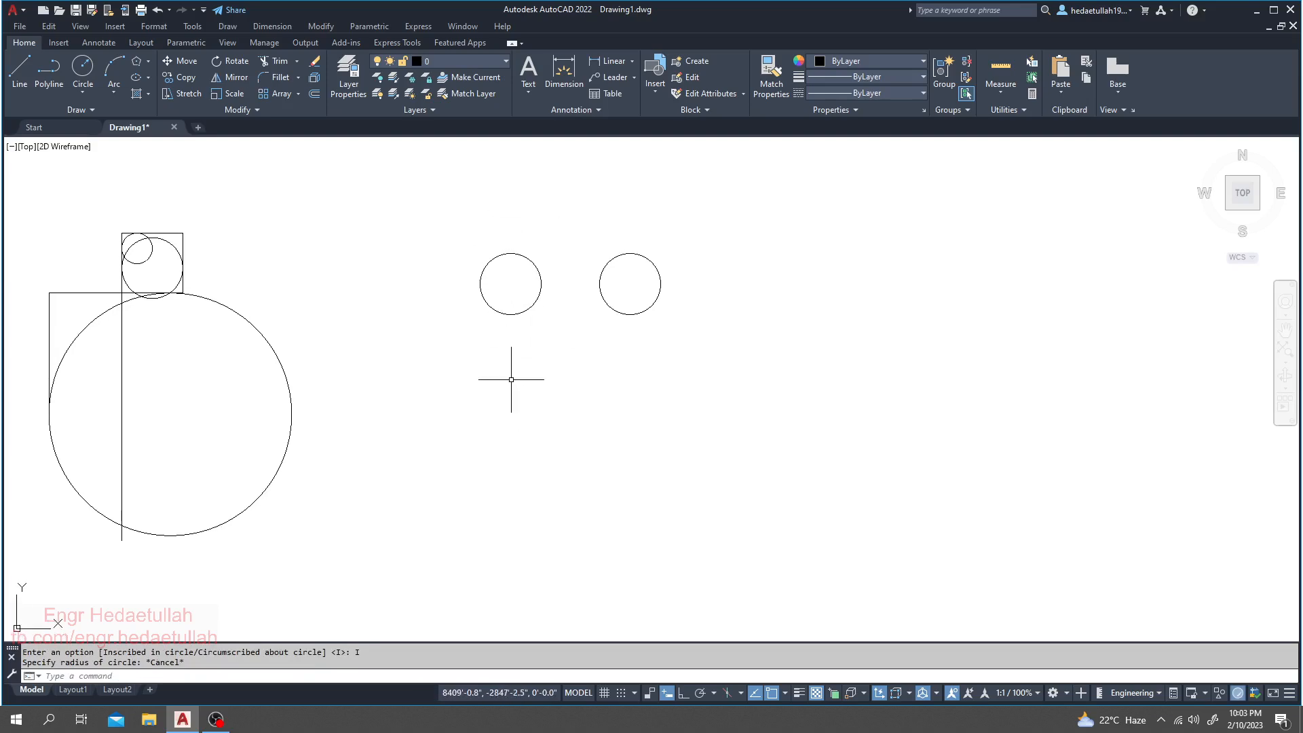
{"action": "key", "text": "Return"}
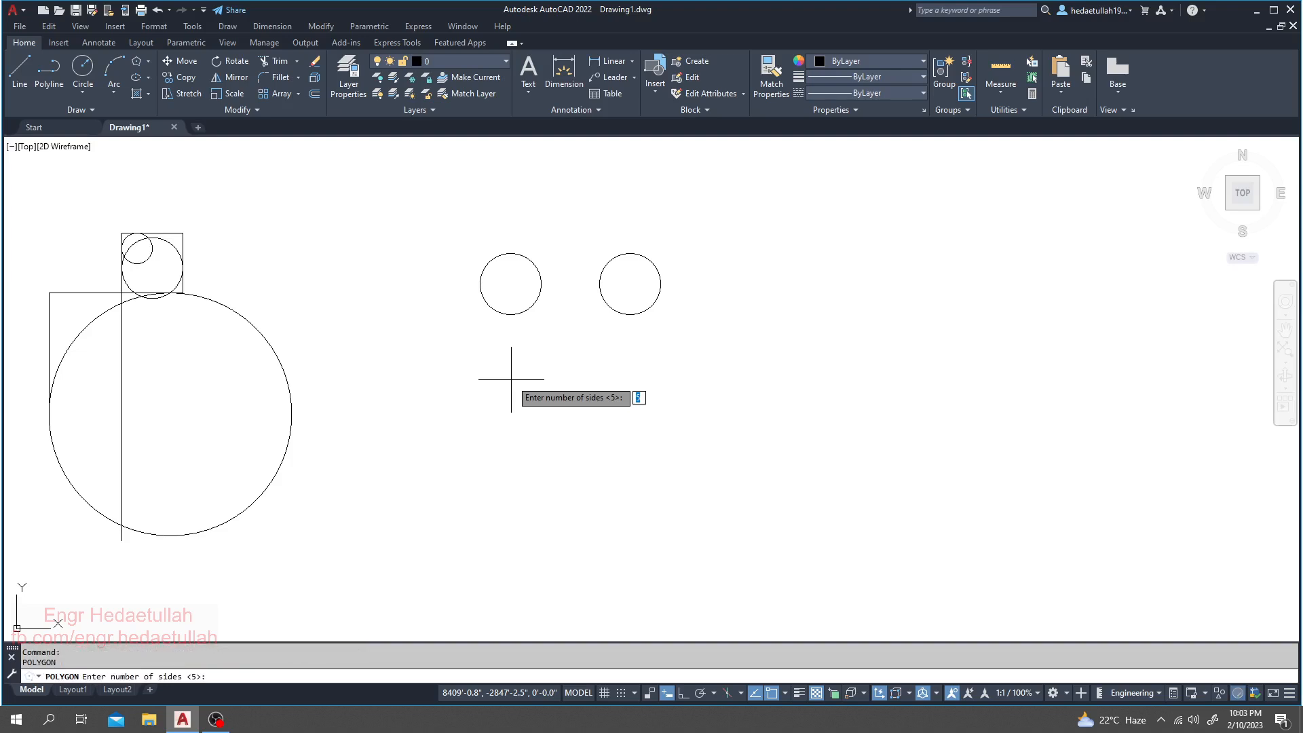
{"action": "key", "text": "Return"}
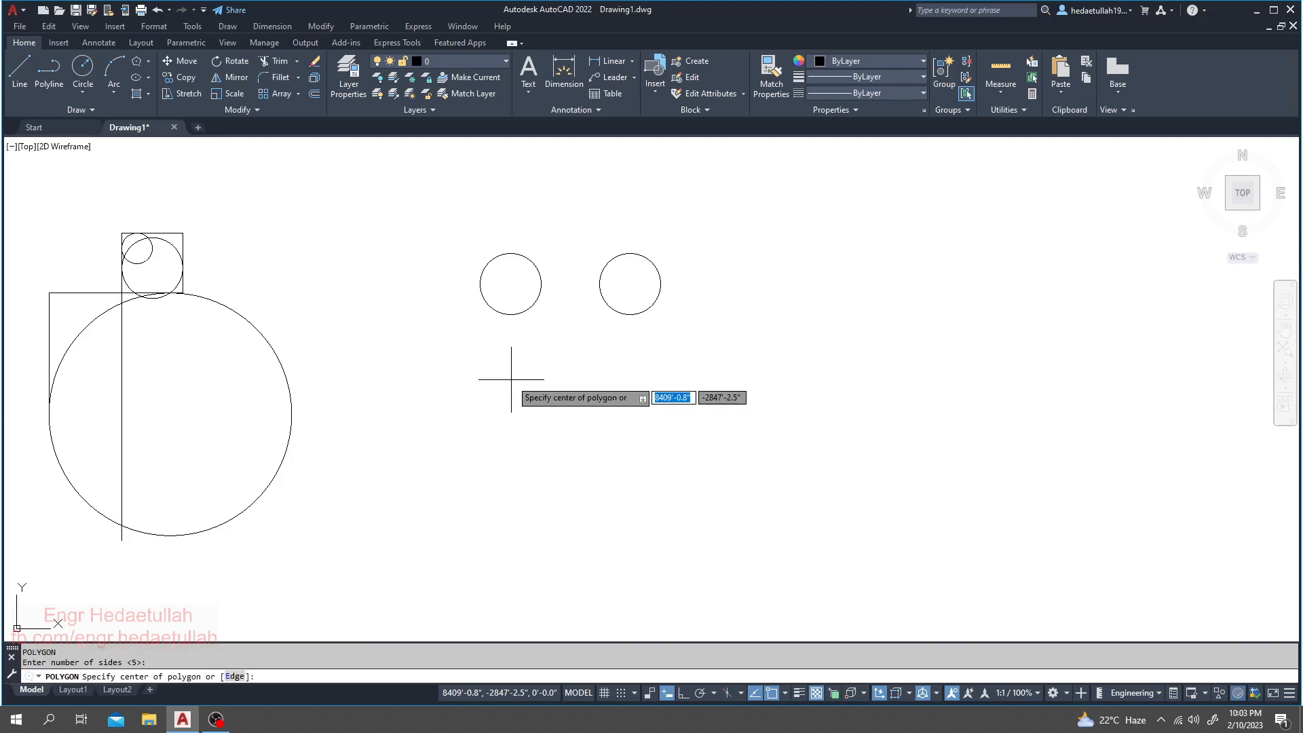
{"action": "left_click", "coordinate": [511, 284]}
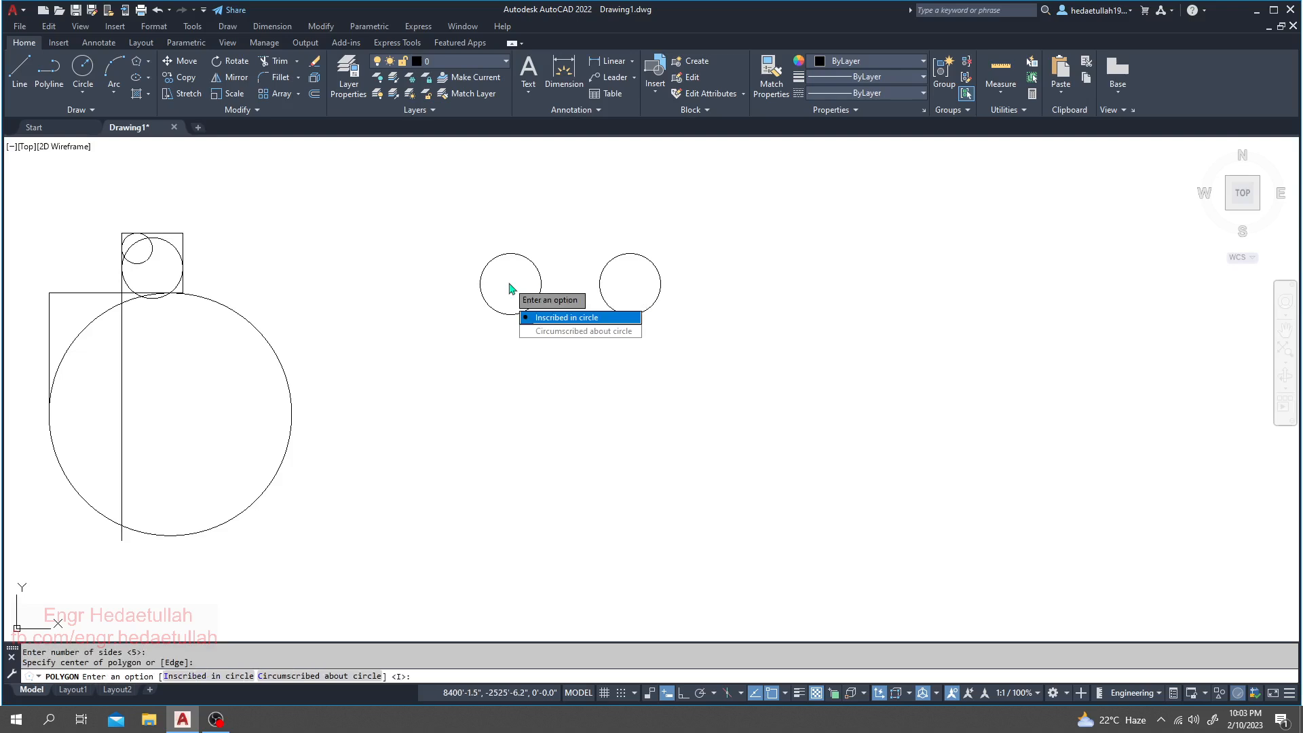
{"action": "left_click", "coordinate": [574, 325]}
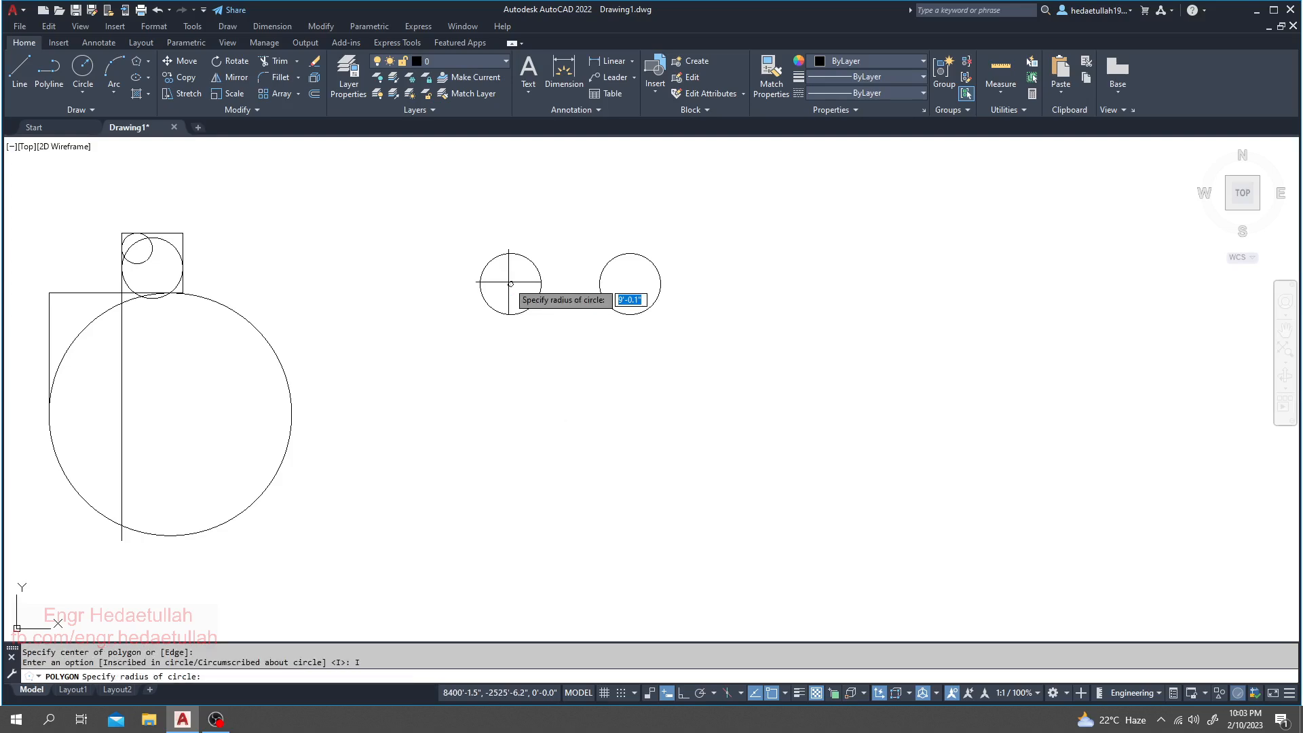
{"action": "scroll", "coordinate": [509, 299], "scroll_direction": "up", "scroll_amount": 4}
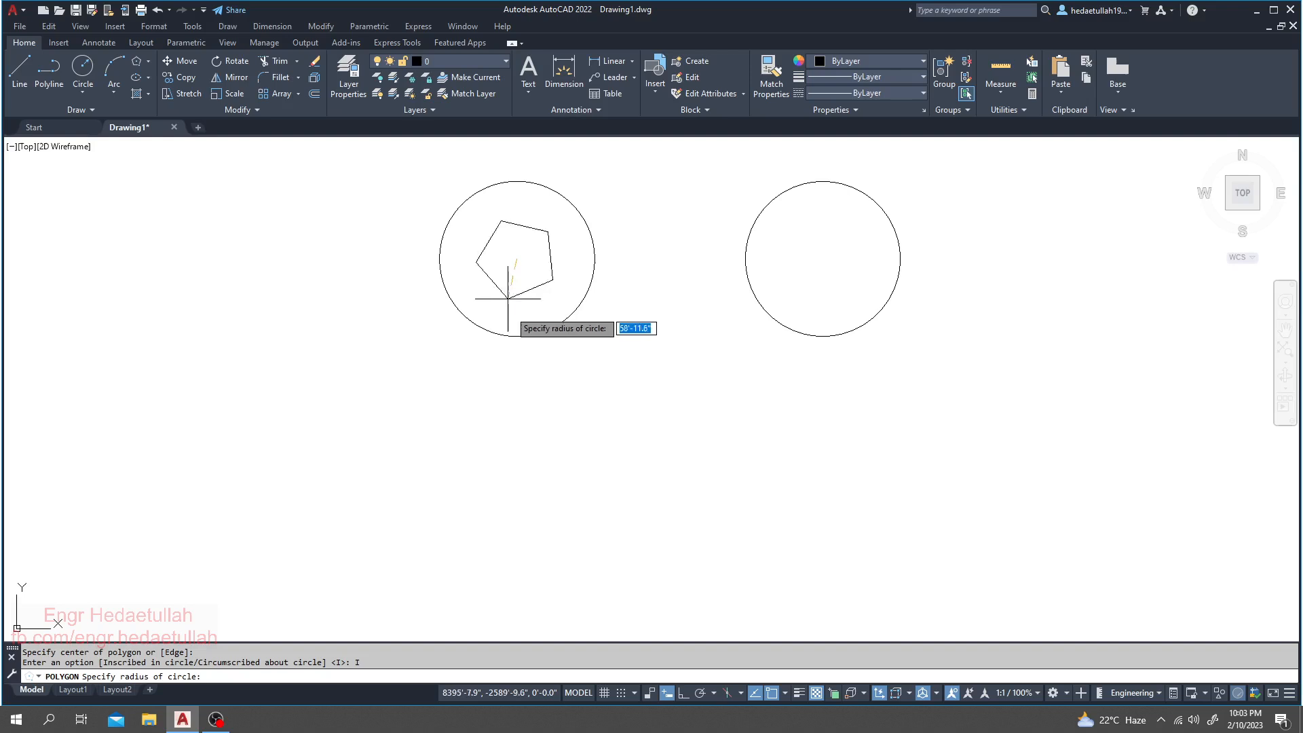
{"action": "left_click", "coordinate": [517, 335]}
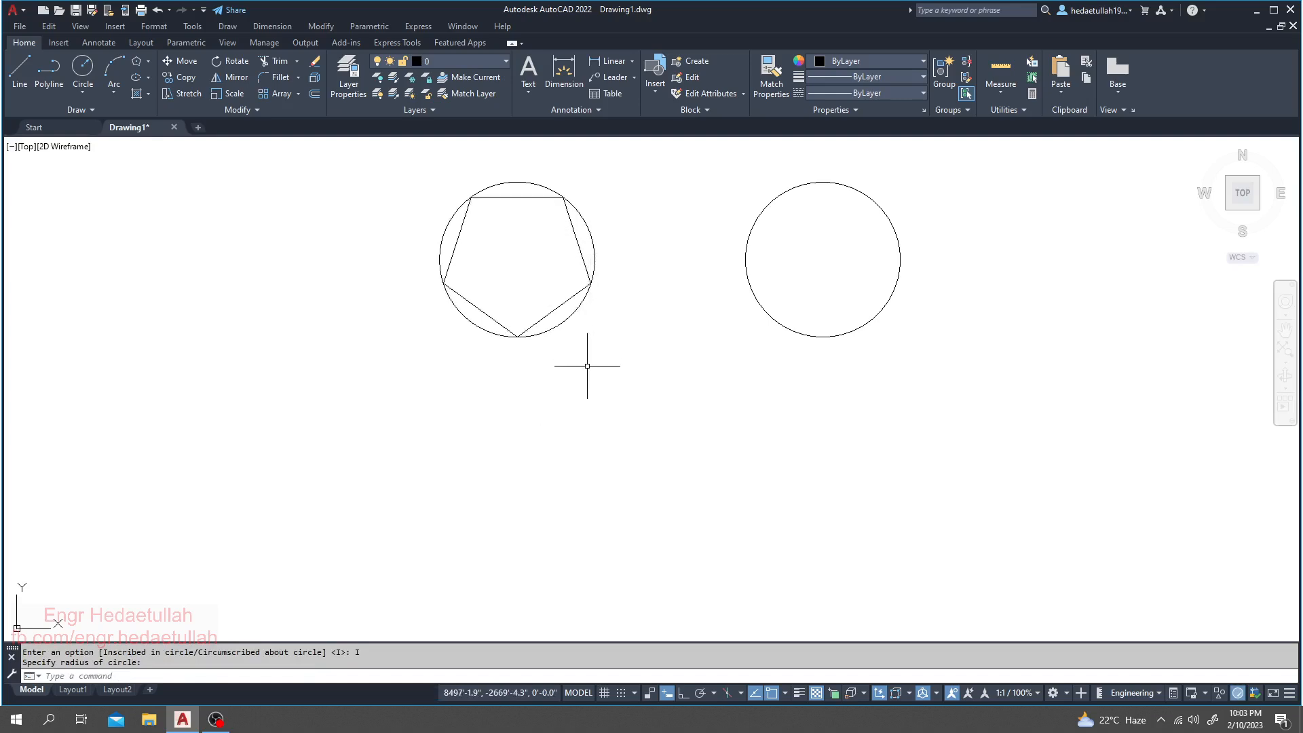
Step: Draw a 5-sided polygon circumscribed about the right circle, centred on it, with its bottom side touching the circle's lowest point
{"action": "mouse_move", "coordinate": [588, 366]}
{"action": "middle_mouse_down"}
{"action": "mouse_move", "coordinate": [577, 370]}
{"action": "mouse_move", "coordinate": [613, 378]}
{"action": "mouse_move", "coordinate": [600, 380]}
{"action": "mouse_move", "coordinate": [595, 426]}
{"action": "middle_mouse_up"}
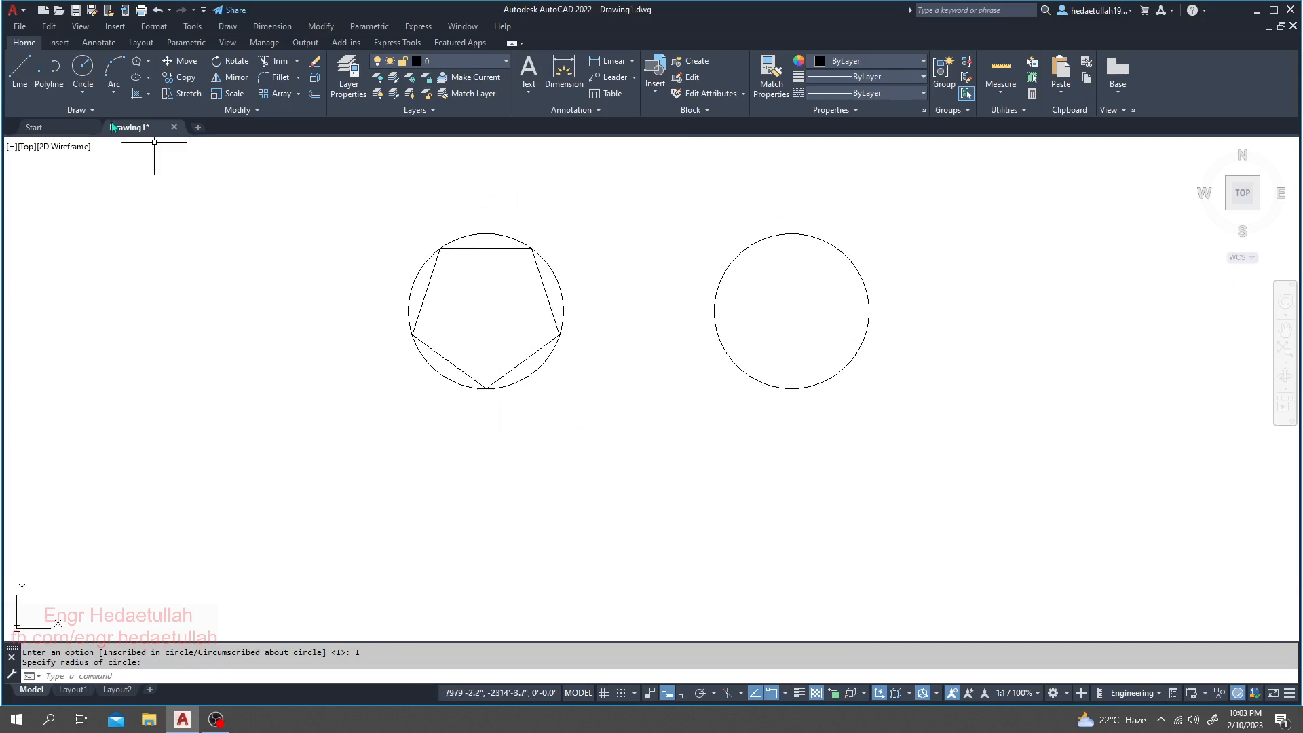
{"action": "left_click", "coordinate": [135, 69]}
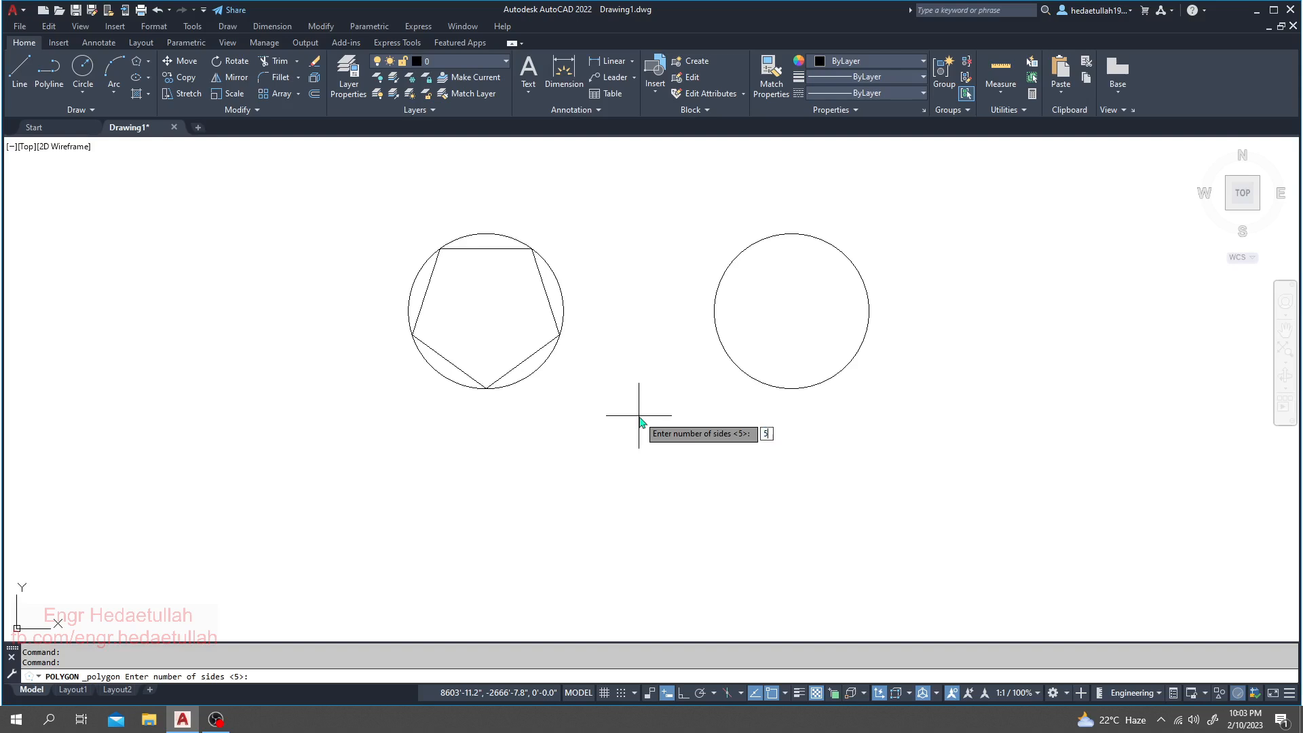
{"action": "type", "text": "5"}
{"action": "key", "text": "Return"}
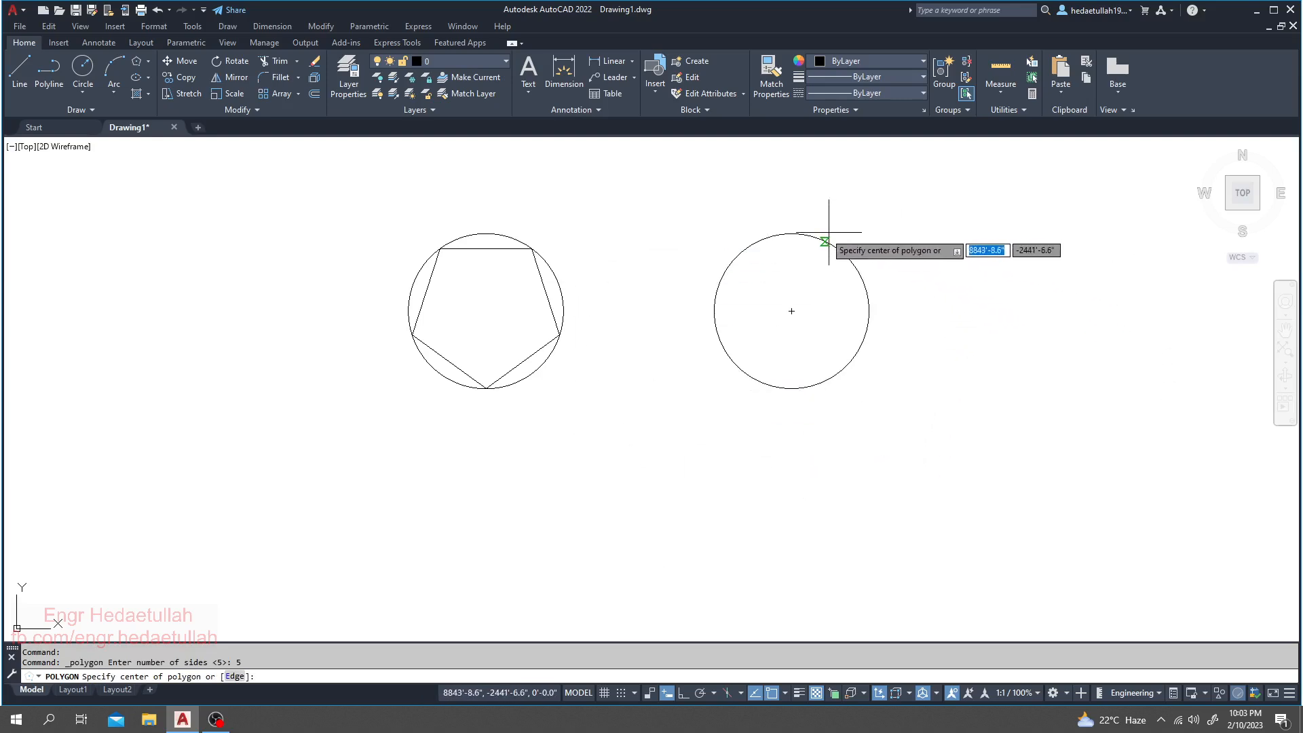
{"action": "left_click", "coordinate": [792, 311]}
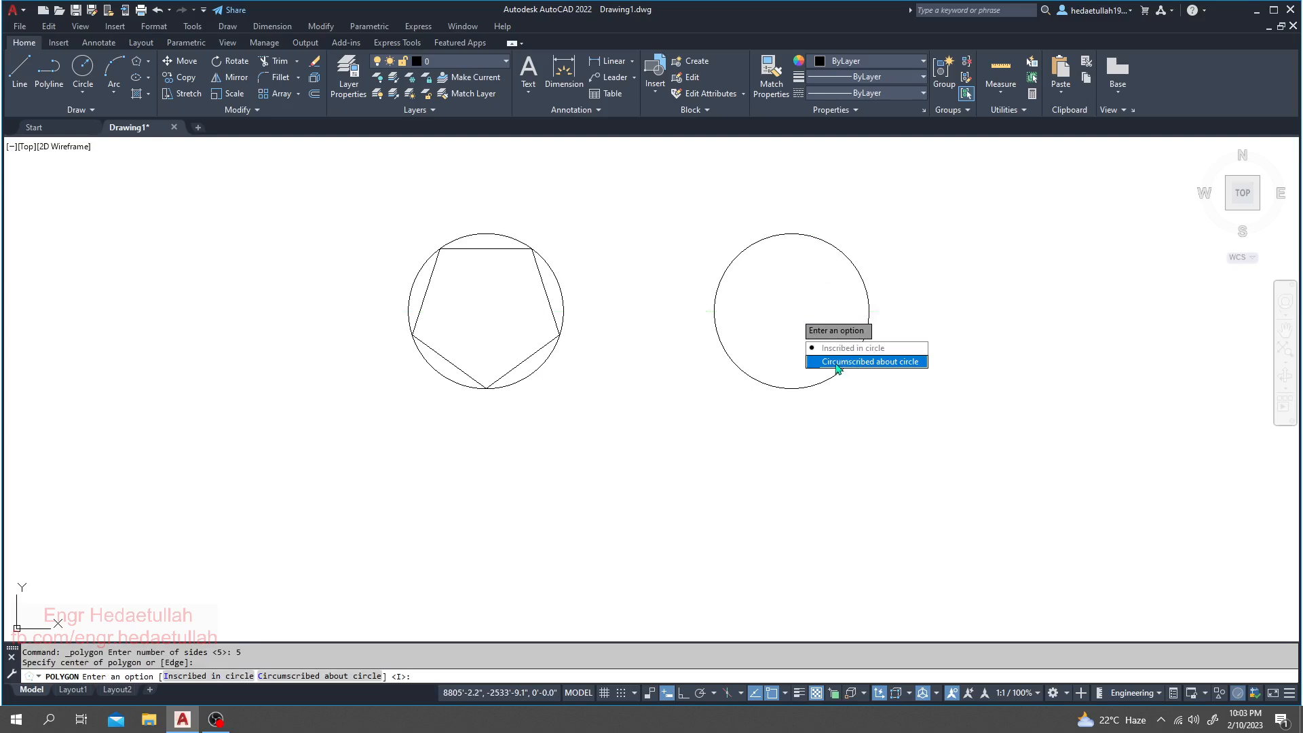
{"action": "left_click", "coordinate": [899, 362]}
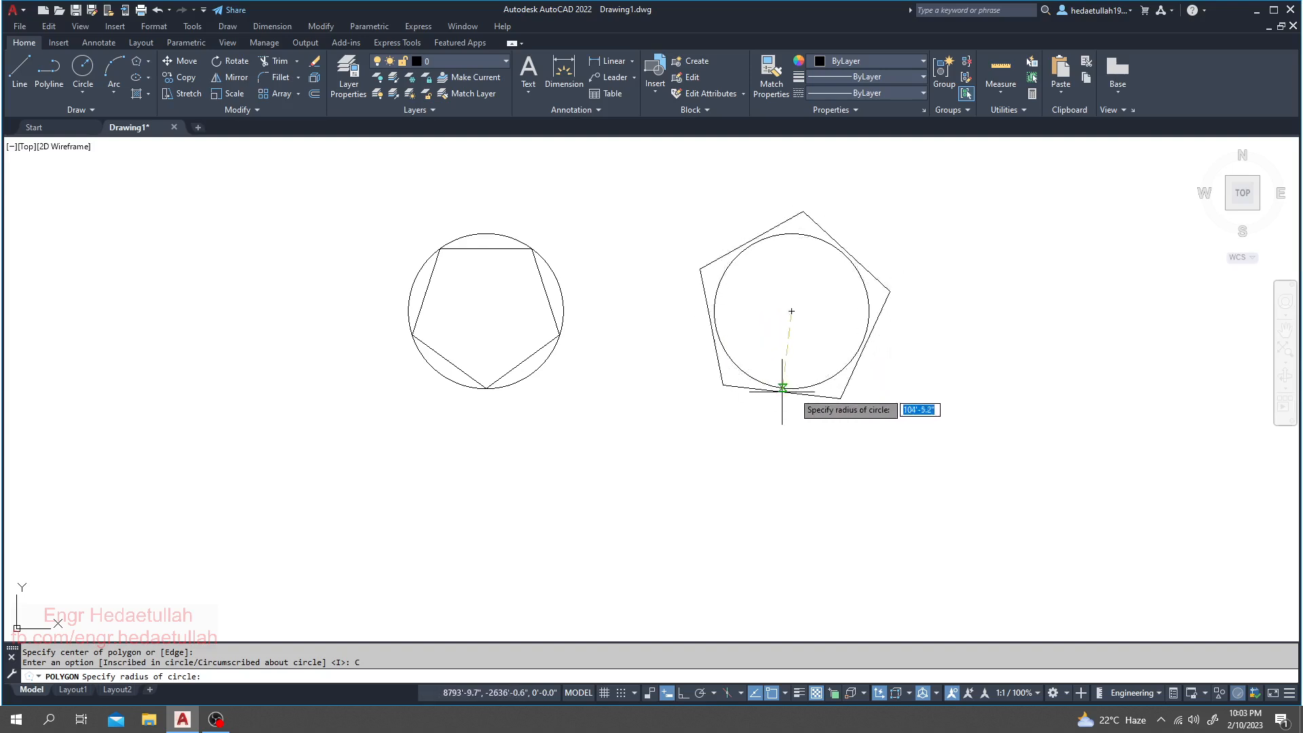
{"action": "left_click", "coordinate": [792, 388]}
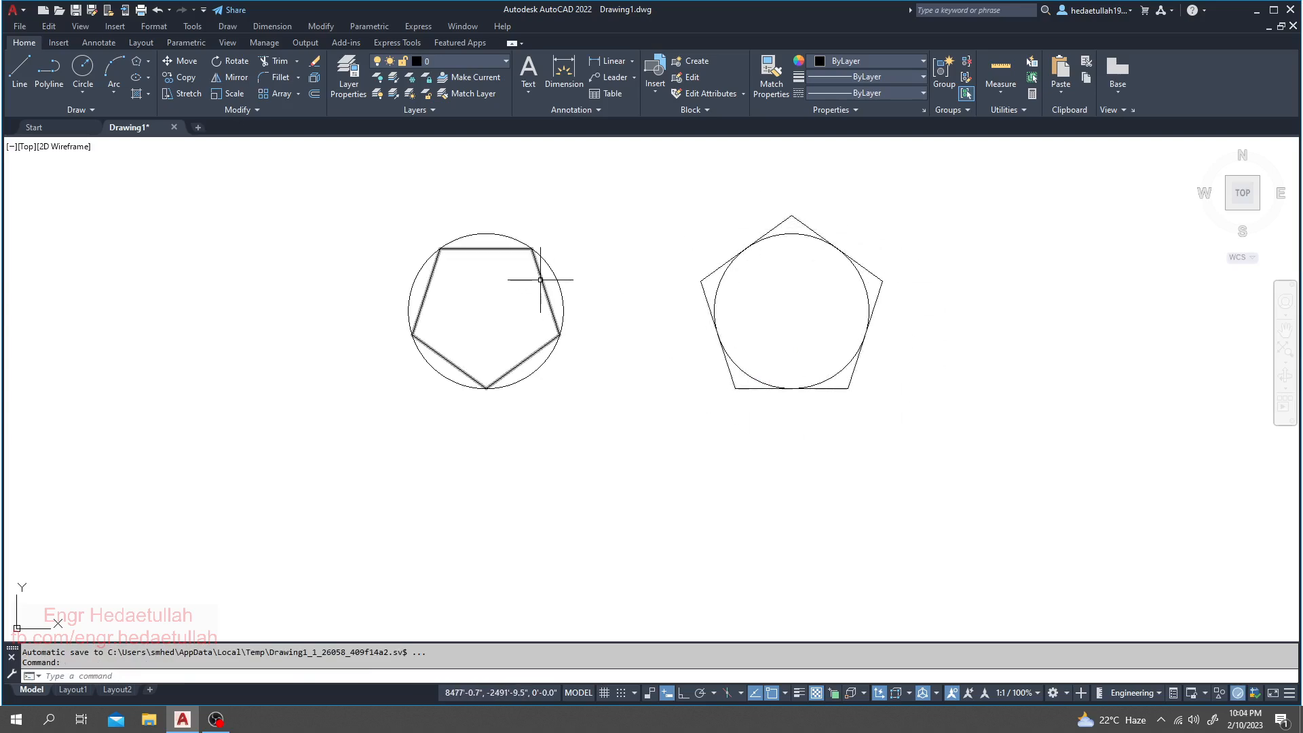
Step: Draw a 9-sided polygon inscribed in the right circle, centred on it, with its radius reaching the circle's lower edge
{"action": "middle_click_drag", "start_coordinate": [654, 397], "coordinate": [684, 394]}
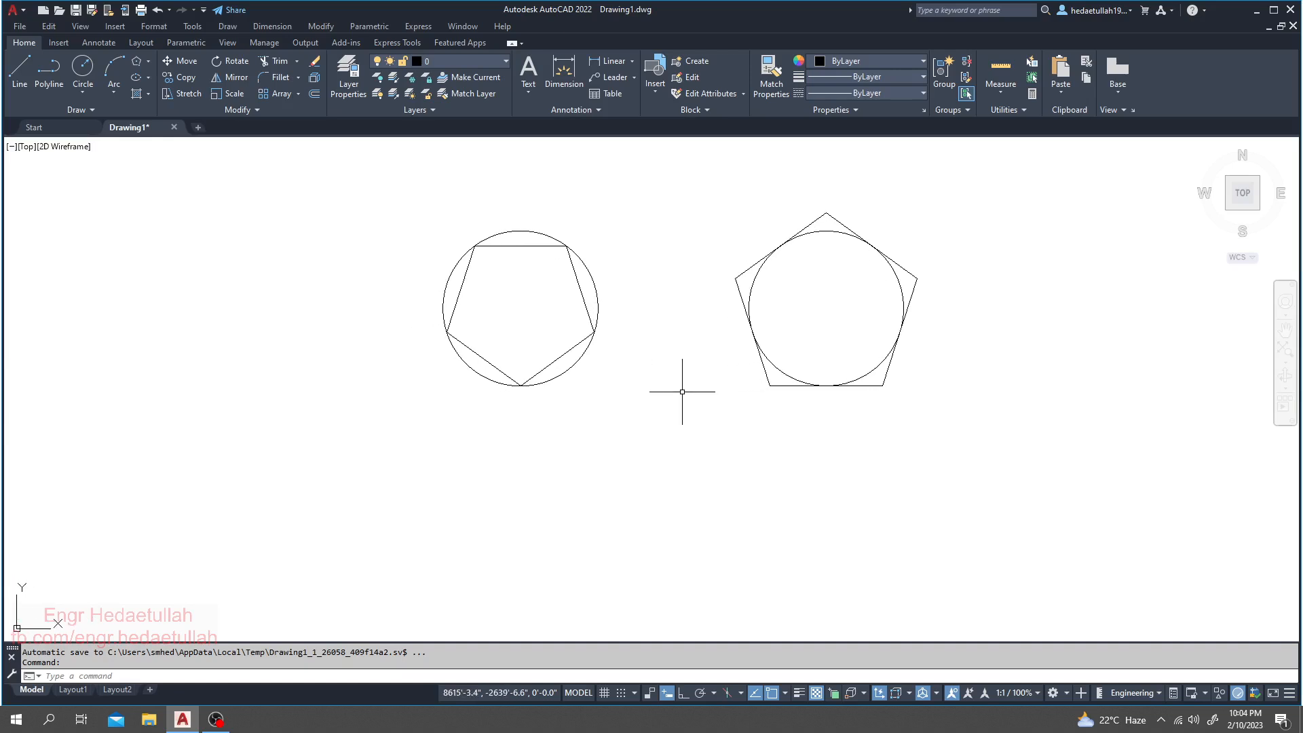
{"action": "middle_click_drag", "start_coordinate": [675, 422], "coordinate": [649, 399]}
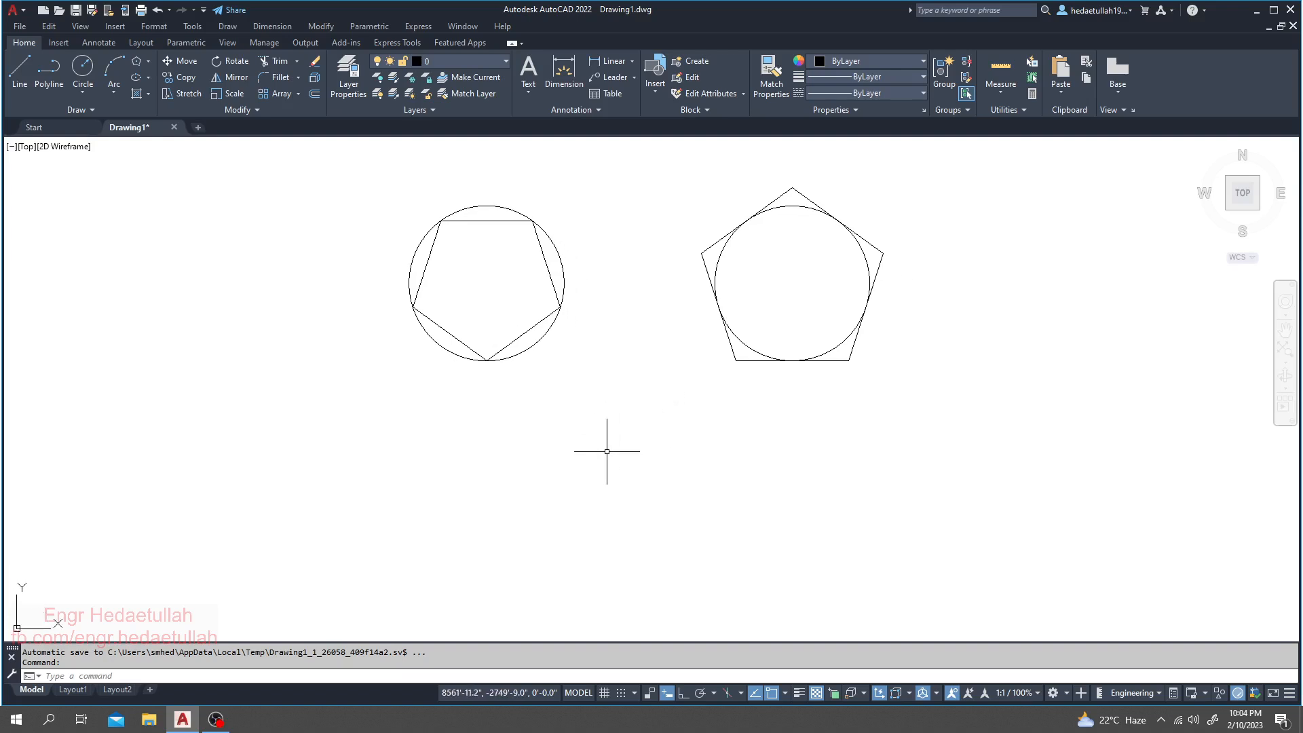
{"action": "key", "text": "Escape"}
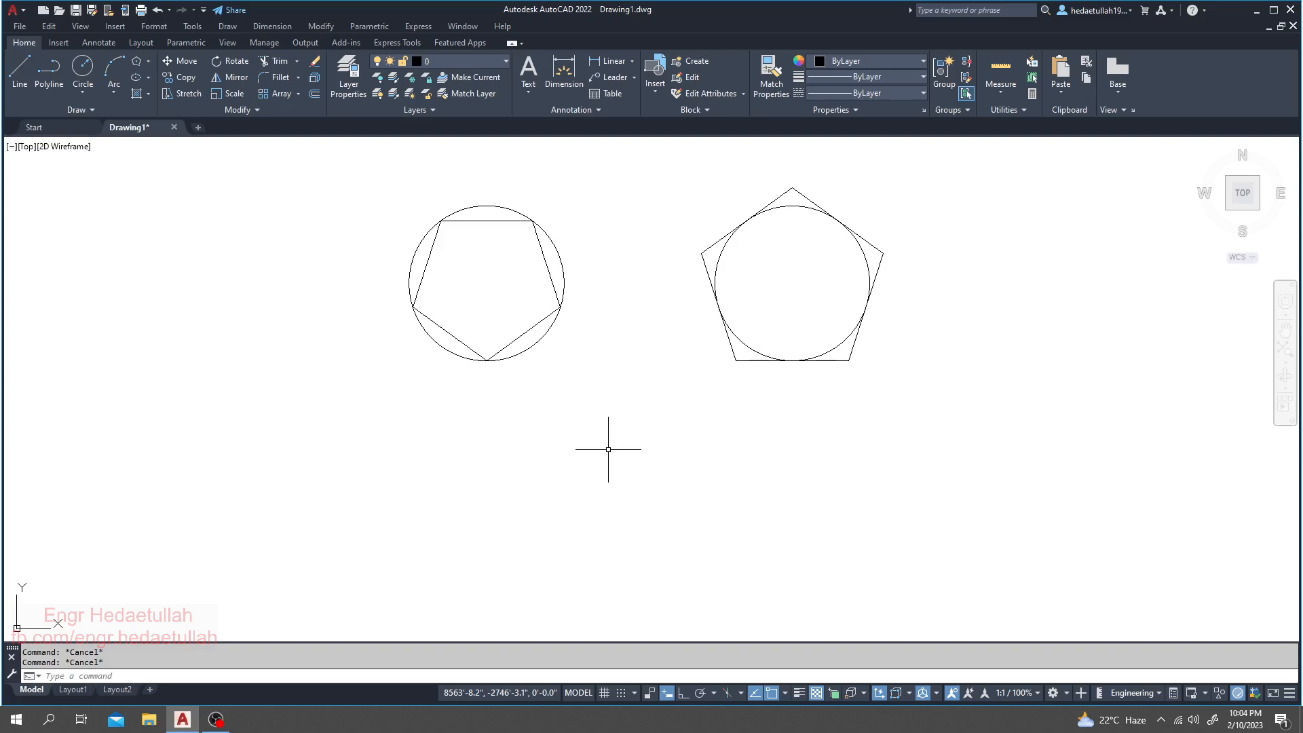
{"action": "type", "text": "POL"}
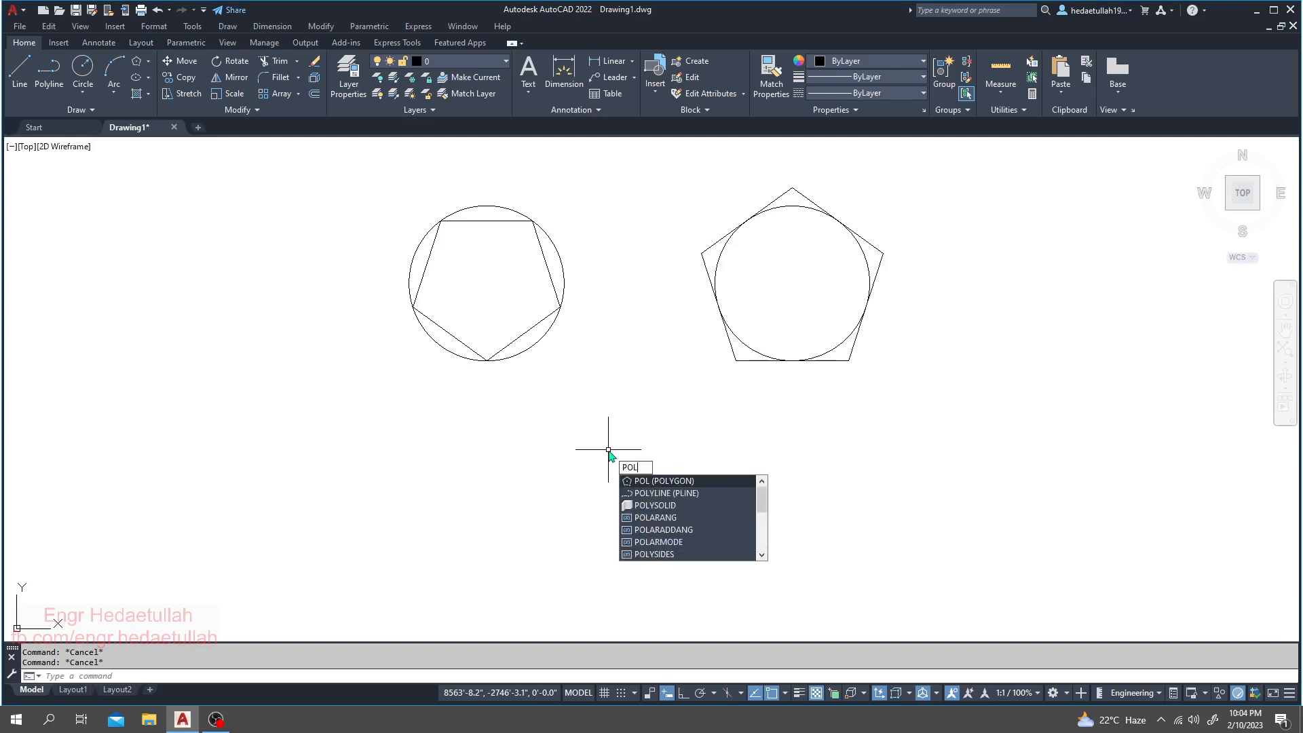
{"action": "key", "text": "Return"}
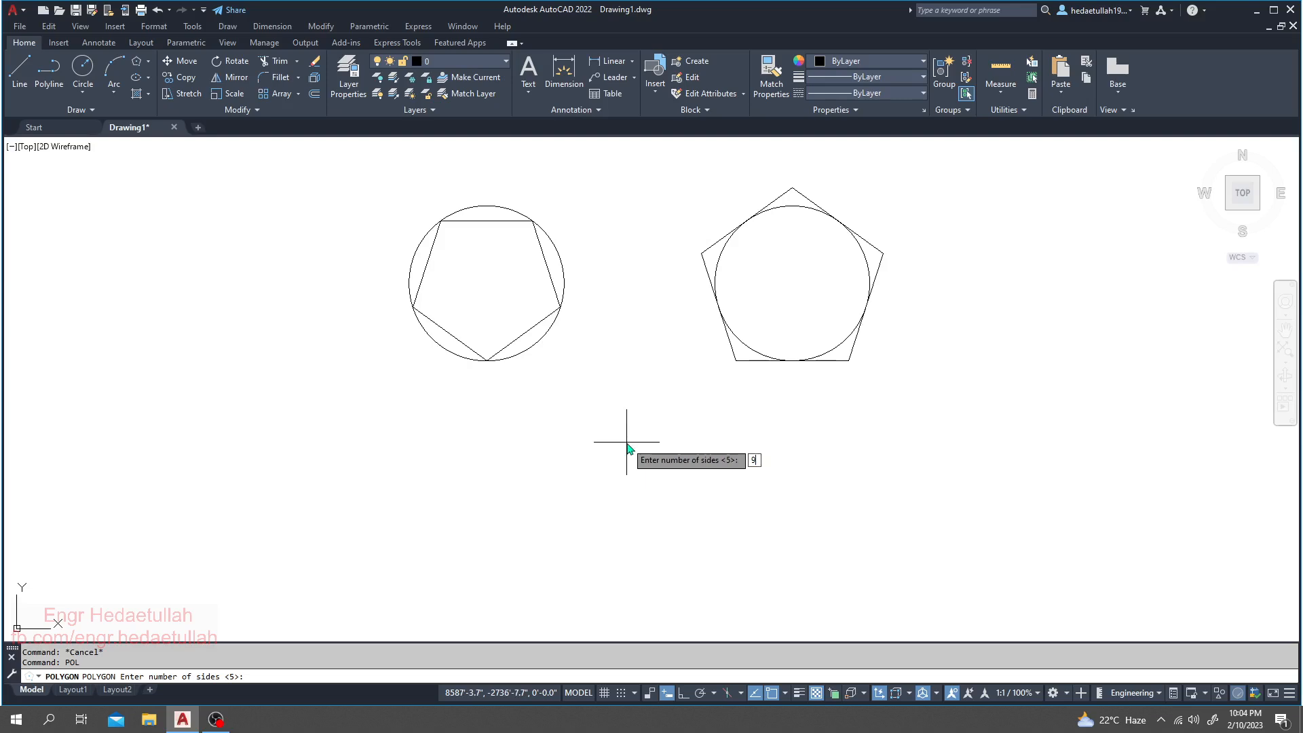
{"action": "key", "text": "Return"}
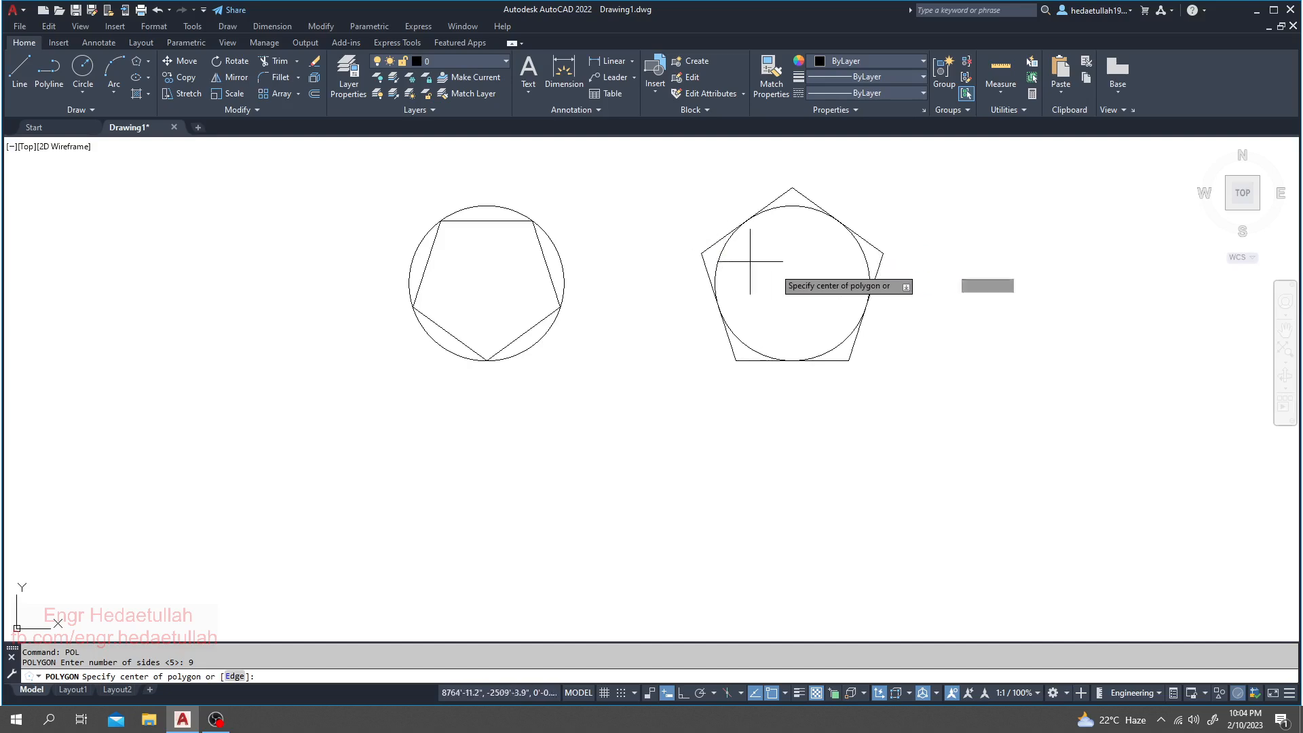
{"action": "left_click", "coordinate": [792, 283]}
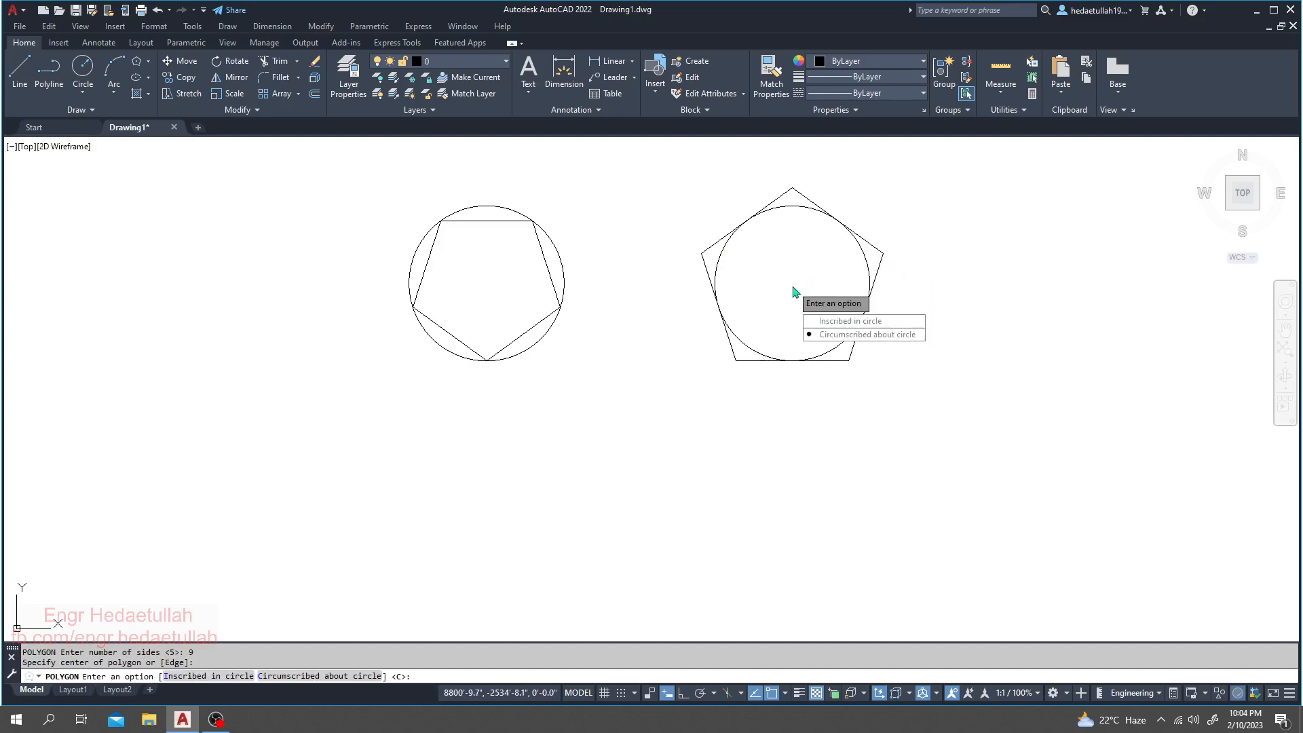
{"action": "left_click", "coordinate": [851, 323]}
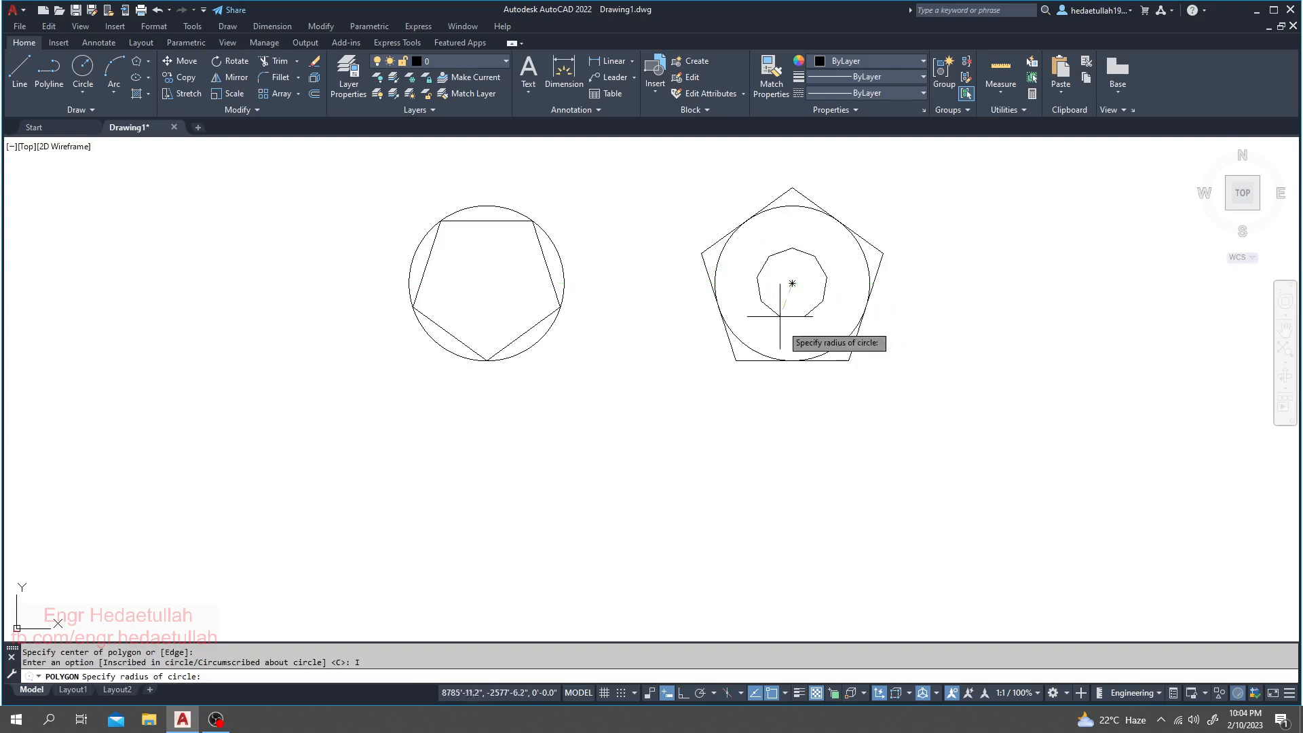
{"action": "scroll", "coordinate": [747, 347], "scroll_direction": "up", "scroll_amount": 3}
{"action": "left_click", "coordinate": [750, 344]}
{"action": "scroll", "coordinate": [754, 381], "scroll_direction": "down", "scroll_amount": 3}
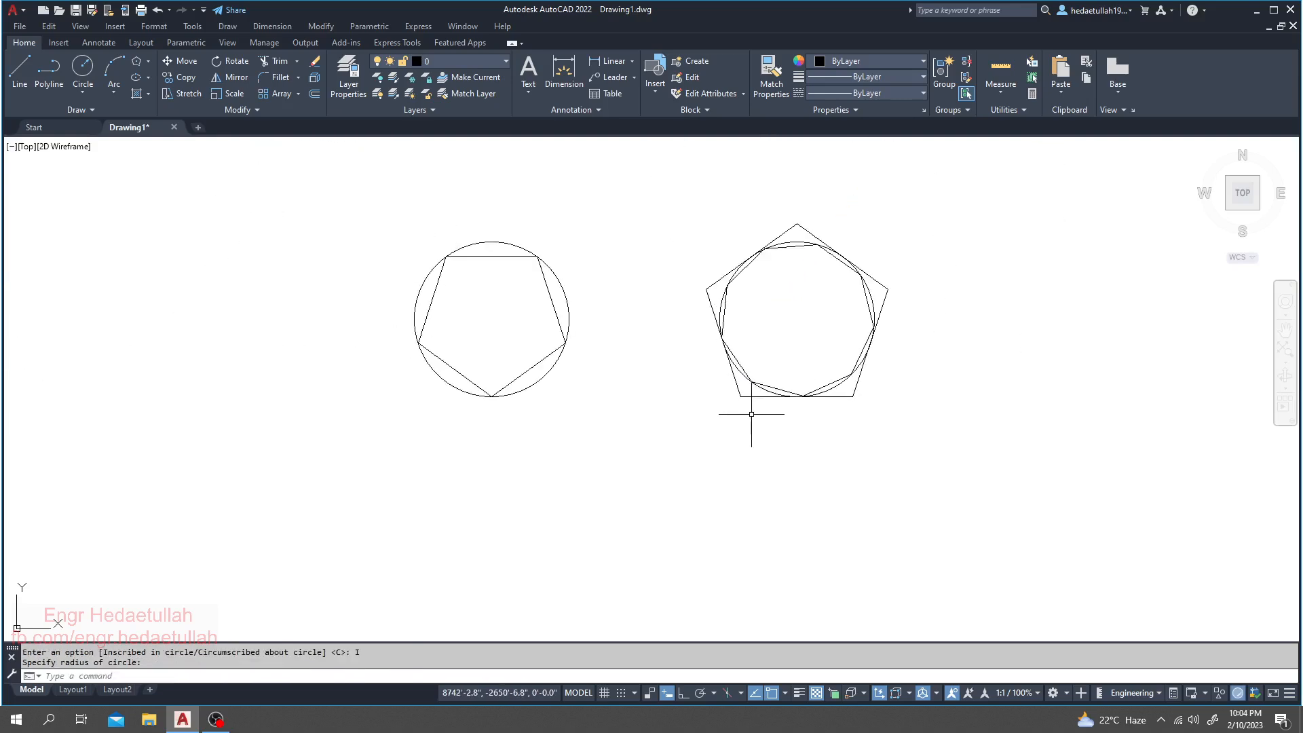
{"action": "left_click", "coordinate": [750, 263]}
{"action": "scroll", "coordinate": [750, 263], "scroll_direction": "up", "scroll_amount": 5}
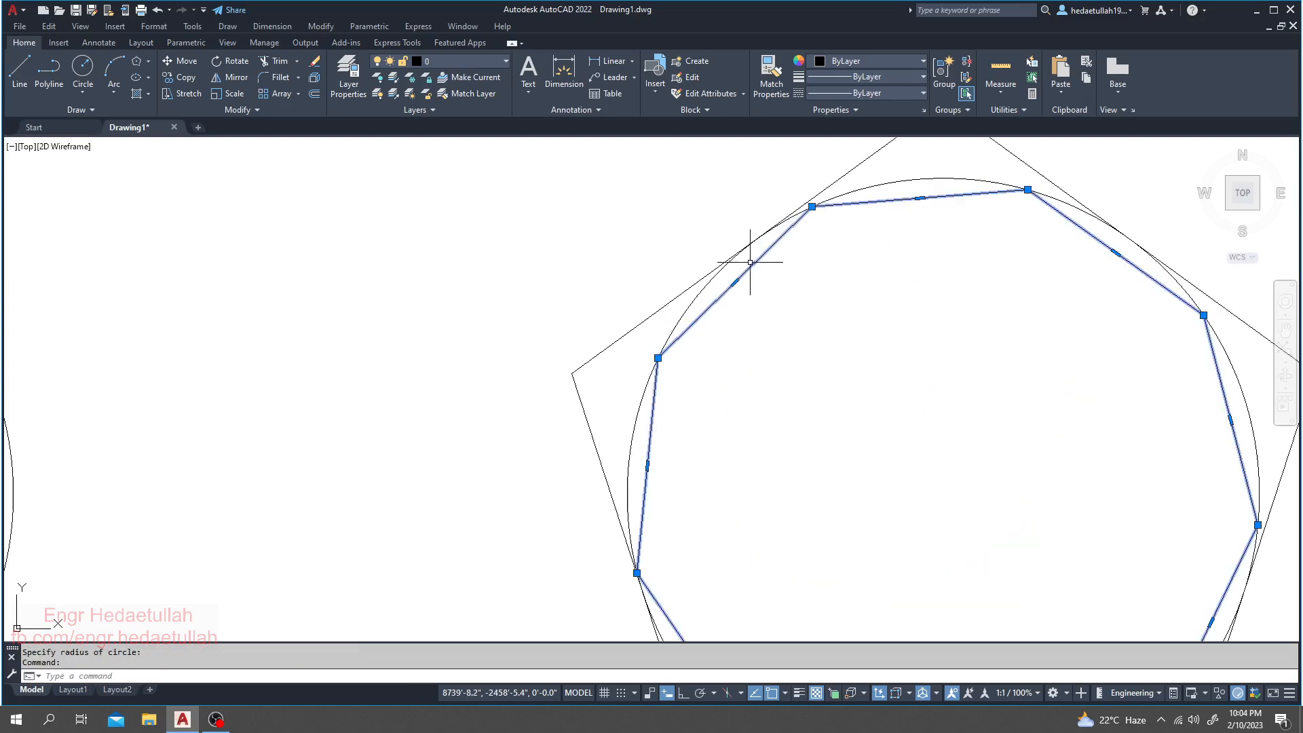
{"action": "scroll", "coordinate": [873, 285], "scroll_direction": "down", "scroll_amount": 5}
{"action": "key", "text": "Escape"}
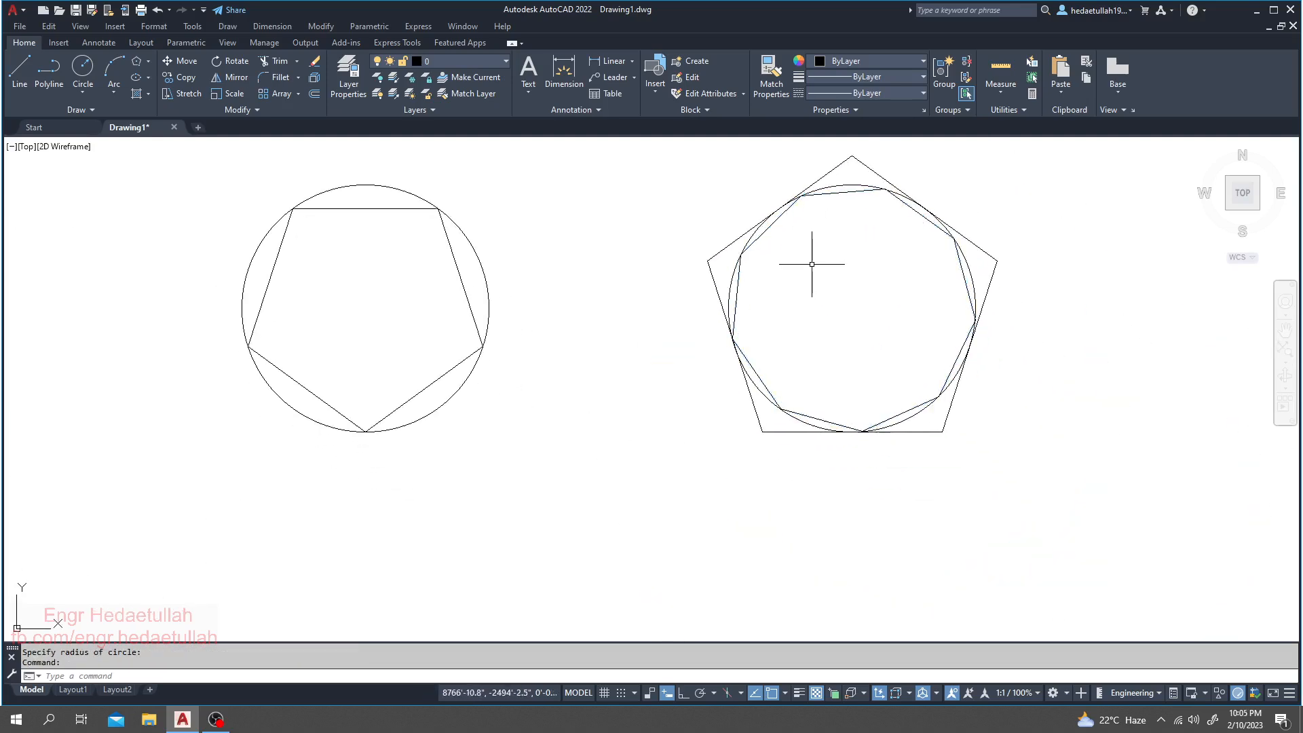
Step: Draw a 9-sided polygon circumscribed about the left circle, centred on it, with its top side touching the circle's highest point
{"action": "middle_click_drag", "start_coordinate": [607, 395], "coordinate": [699, 407]}
{"action": "key", "text": "Return"}
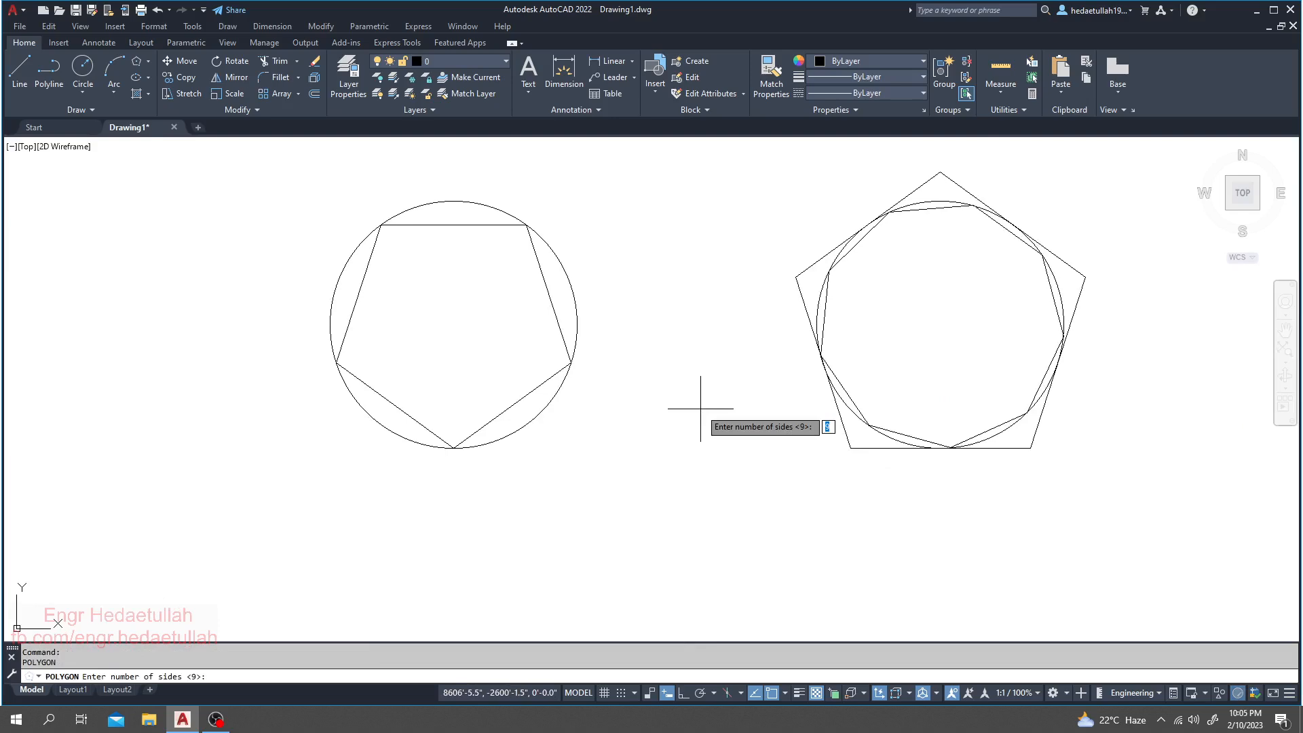
{"action": "key", "text": "Return"}
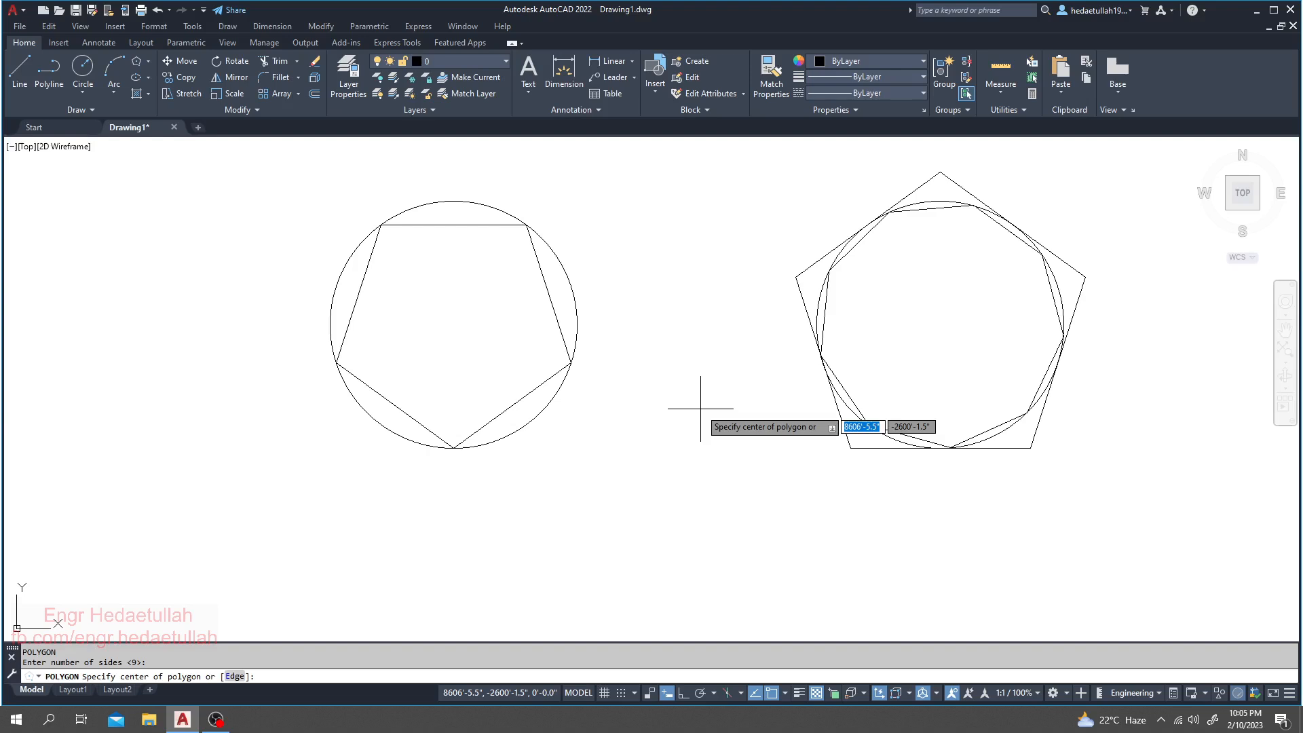
{"action": "left_click", "coordinate": [454, 325]}
{"action": "key", "text": "Down"}
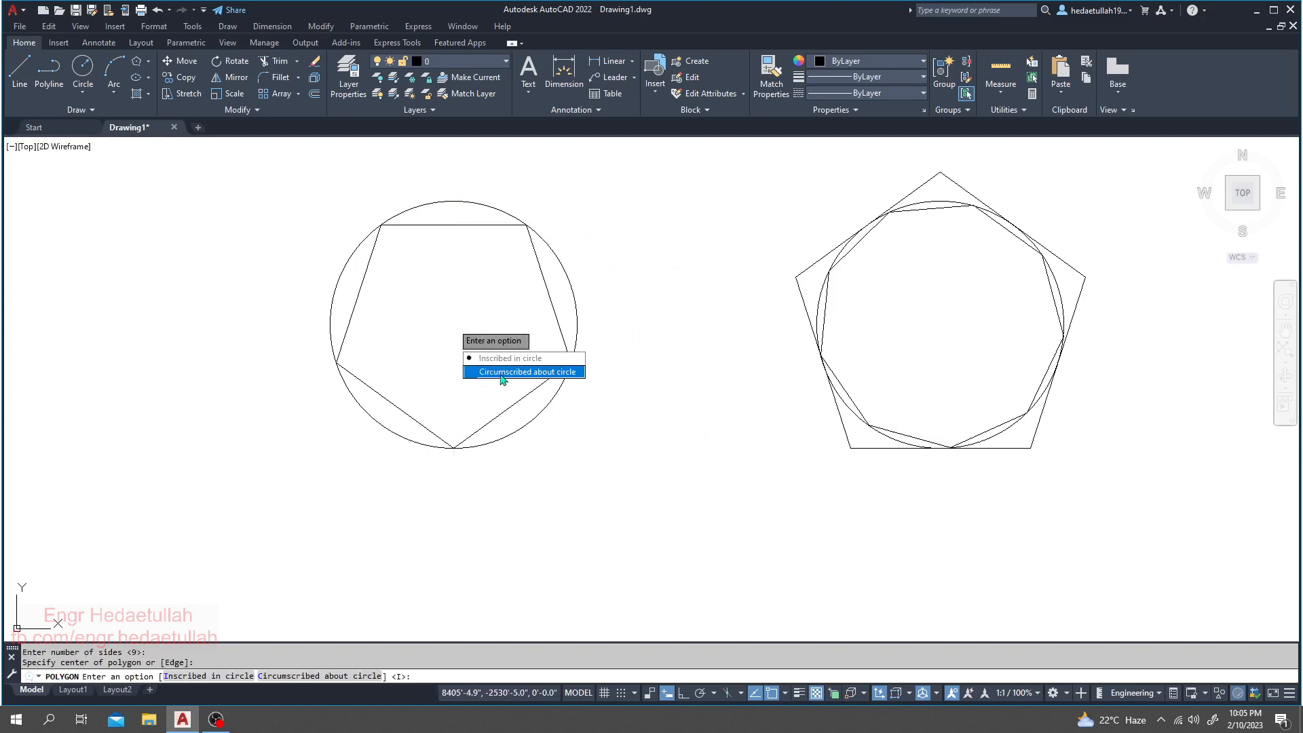
{"action": "key", "text": "Return"}
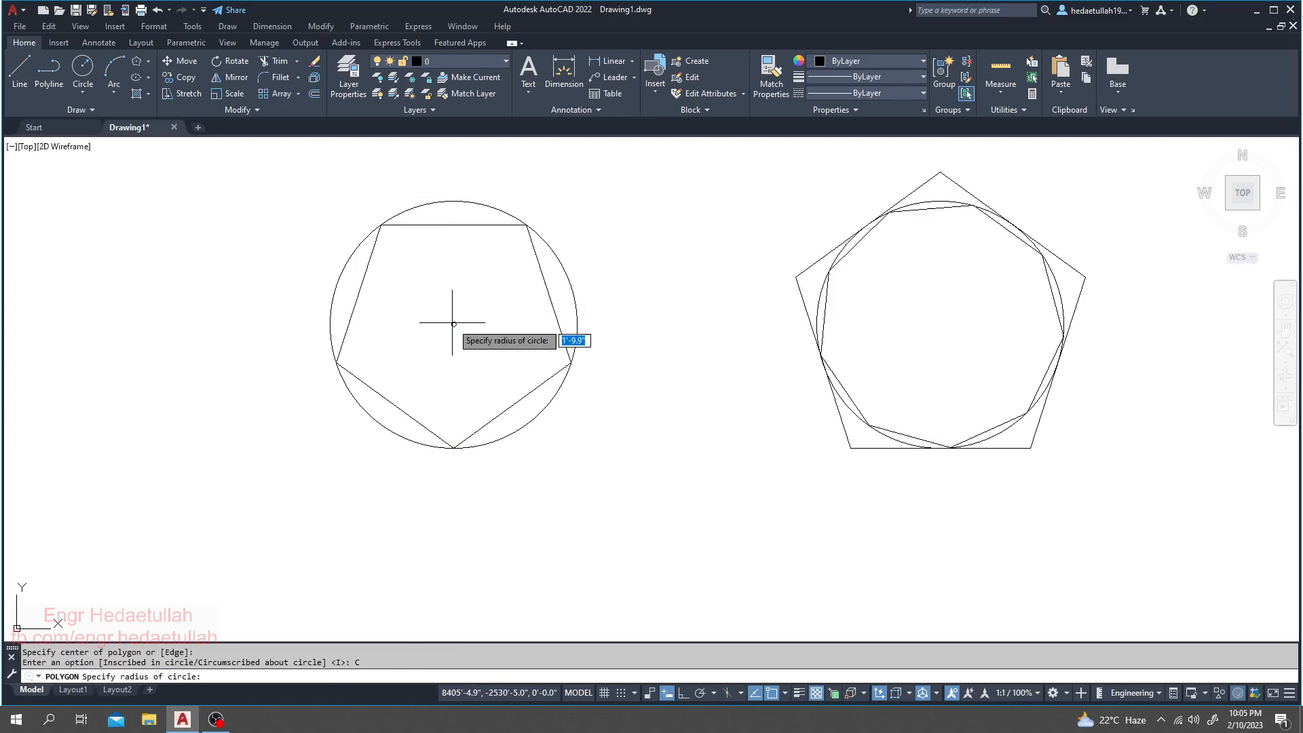
{"action": "left_click", "coordinate": [454, 201]}
{"action": "scroll", "coordinate": [611, 415], "scroll_direction": "down", "scroll_amount": 2}
{"action": "mouse_move", "coordinate": [633, 401]}
{"action": "middle_mouse_down"}
{"action": "mouse_move", "coordinate": [420, 380]}
{"action": "mouse_move", "coordinate": [596, 366]}
{"action": "mouse_move", "coordinate": [576, 366]}
{"action": "middle_mouse_up"}
{"action": "scroll", "coordinate": [447, 366], "scroll_direction": "down", "scroll_amount": 2}
{"action": "key", "text": "Escape"}
{"action": "key", "text": "Escape"}
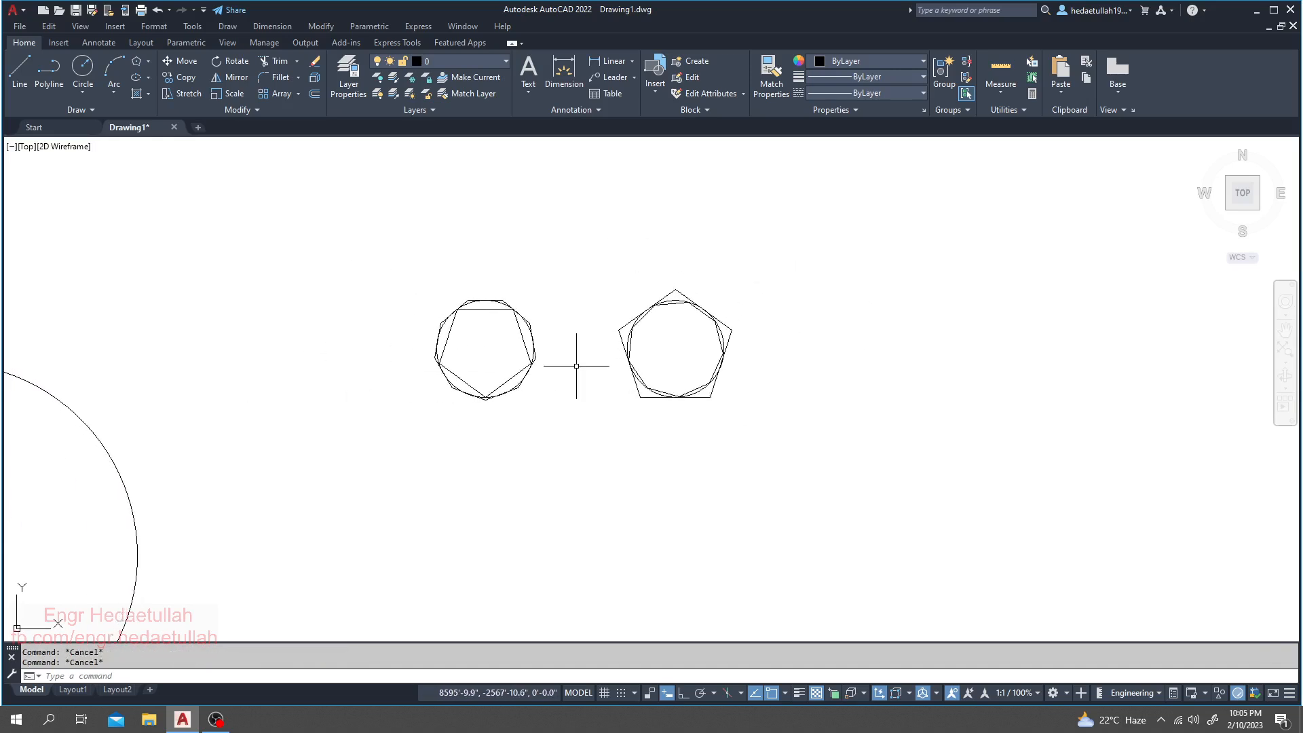